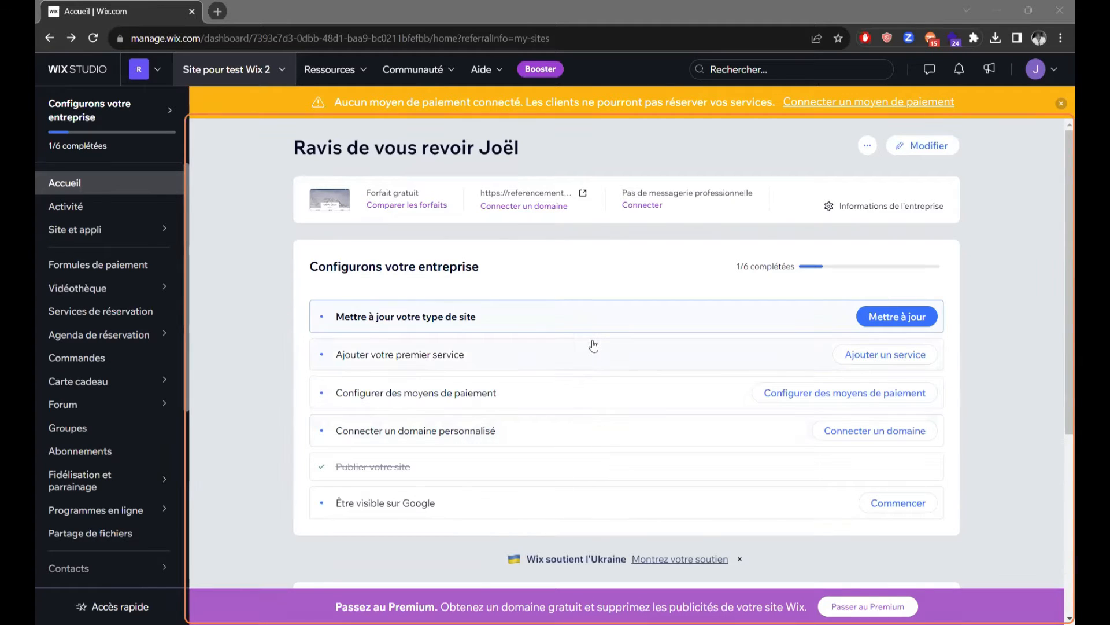
- Open the site in the editor and add the members area from the Communauté elements to the site
{"action": "left_click", "coordinate": [121, 606]}
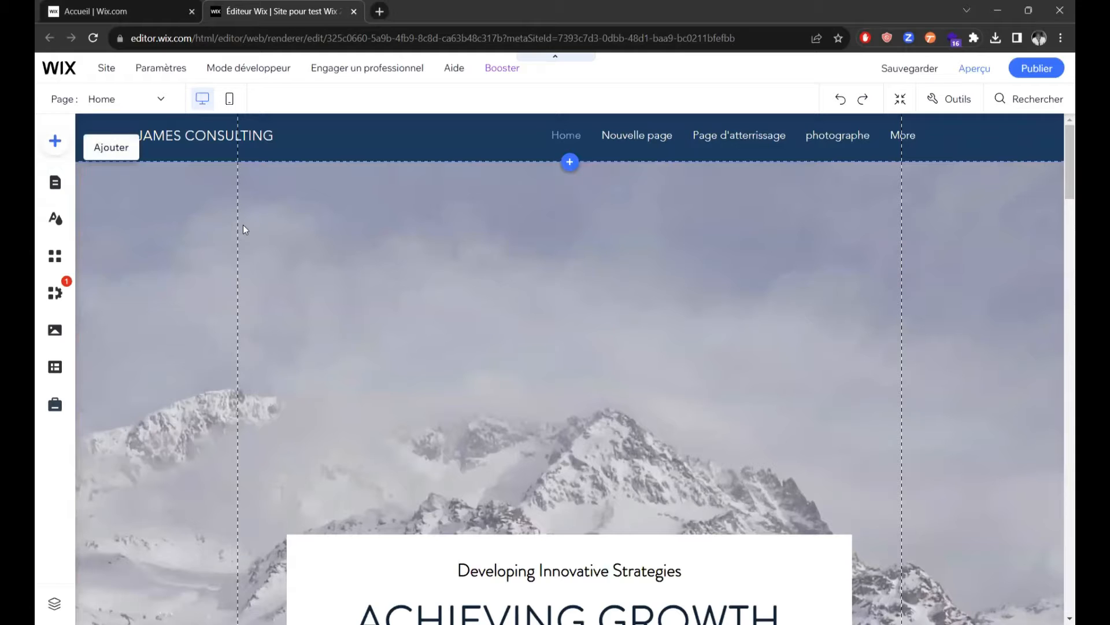
{"action": "left_click", "coordinate": [239, 208]}
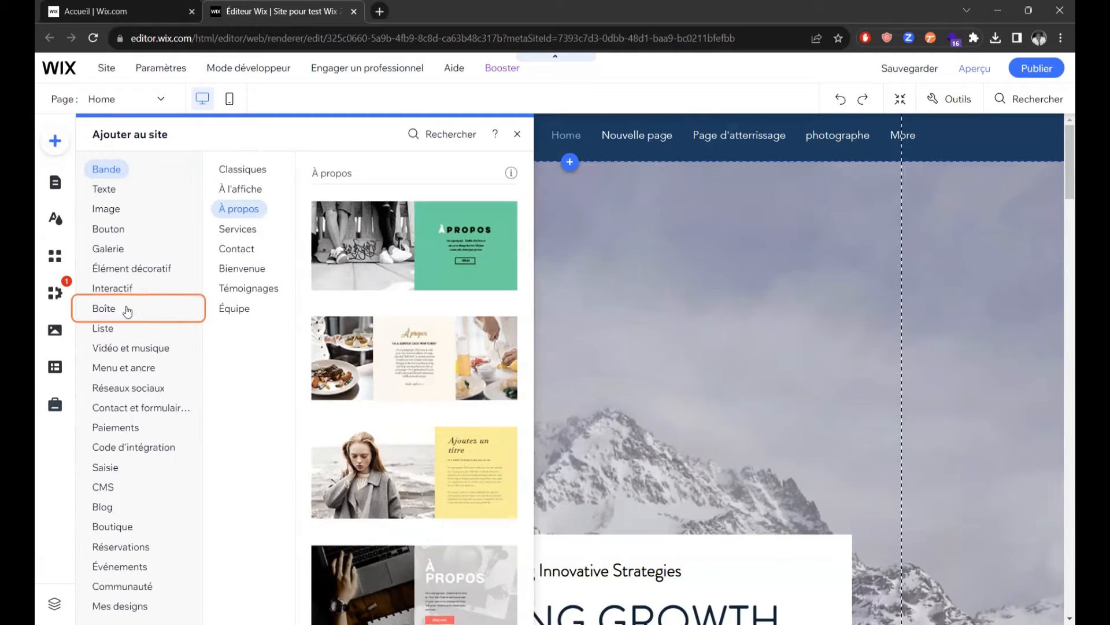
{"action": "left_click", "coordinate": [126, 289]}
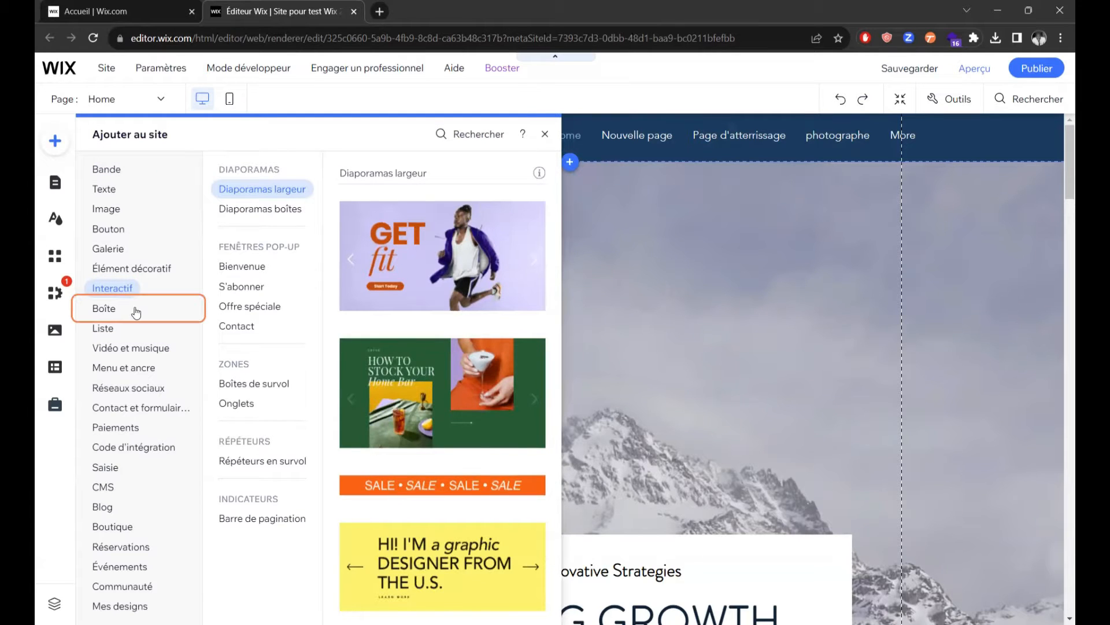
{"action": "left_click", "coordinate": [149, 348]}
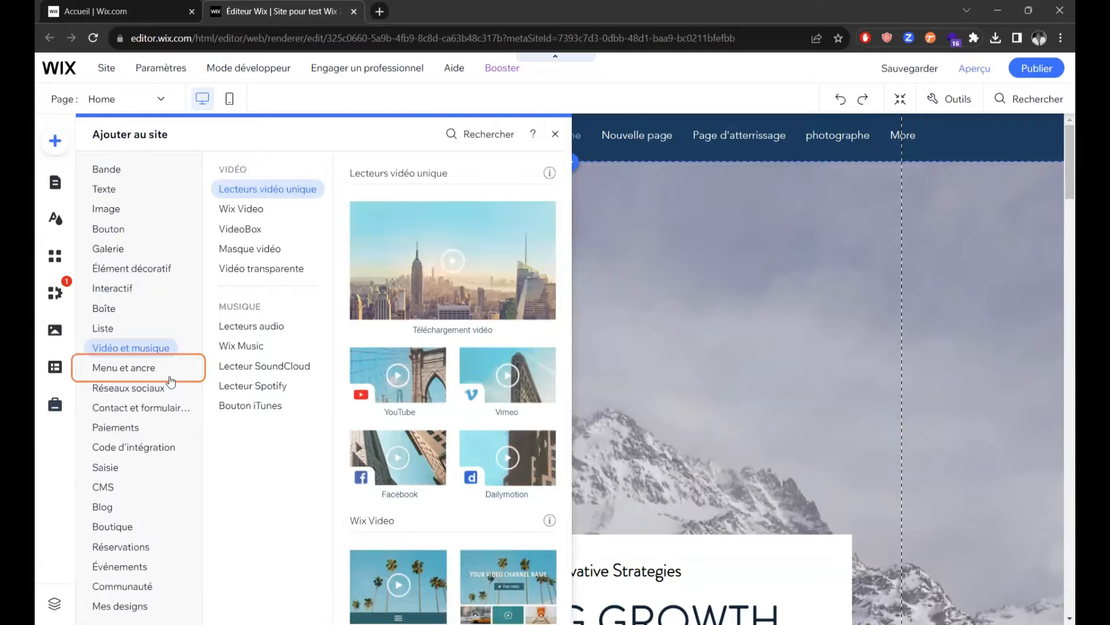
{"action": "left_click", "coordinate": [128, 587]}
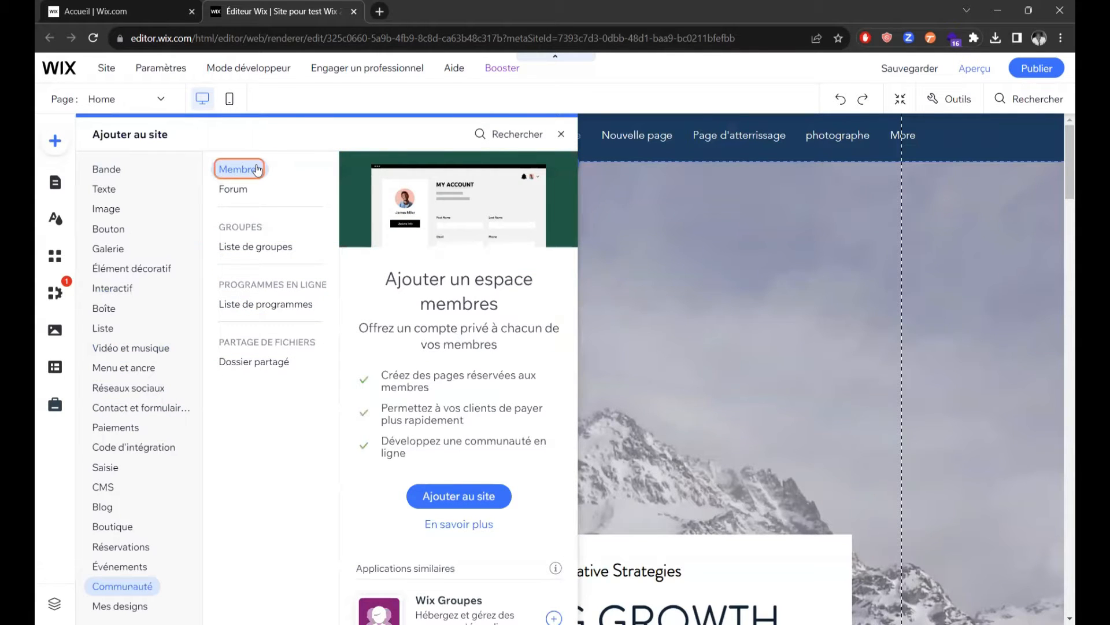
{"action": "left_click", "coordinate": [450, 502]}
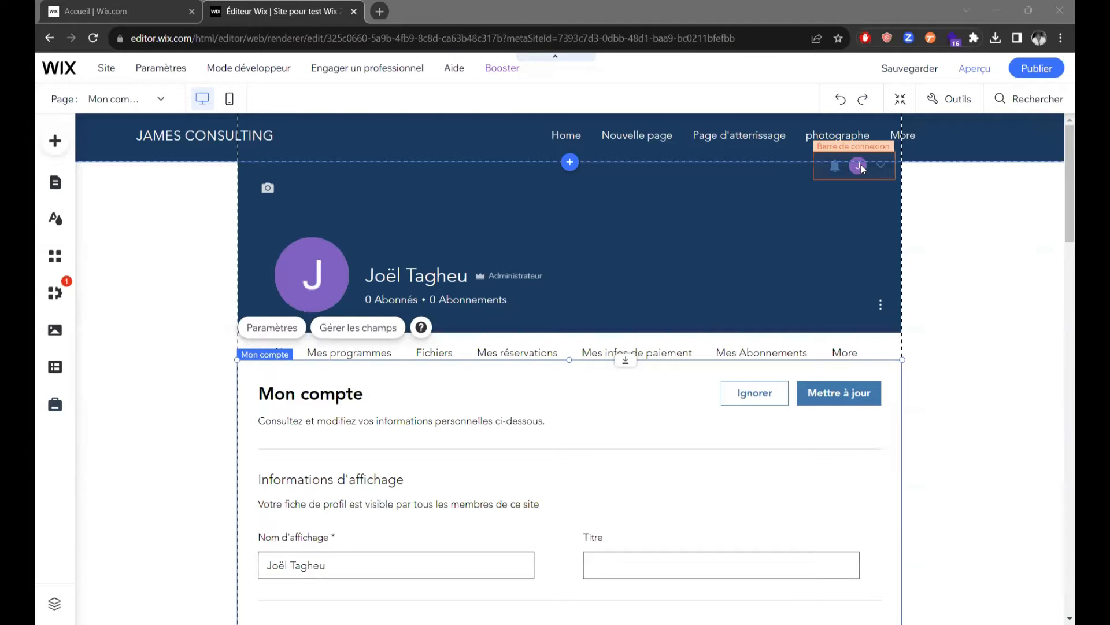
- Configure the login bar to use the Initiales layout
{"action": "left_click", "coordinate": [861, 167]}
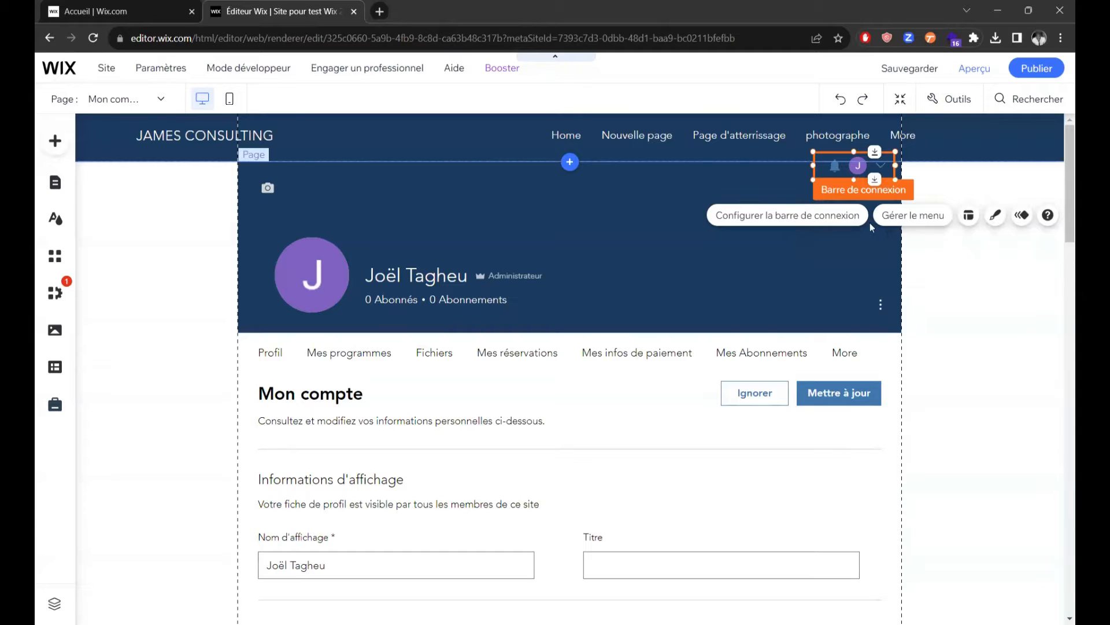
{"action": "left_click", "coordinate": [824, 222]}
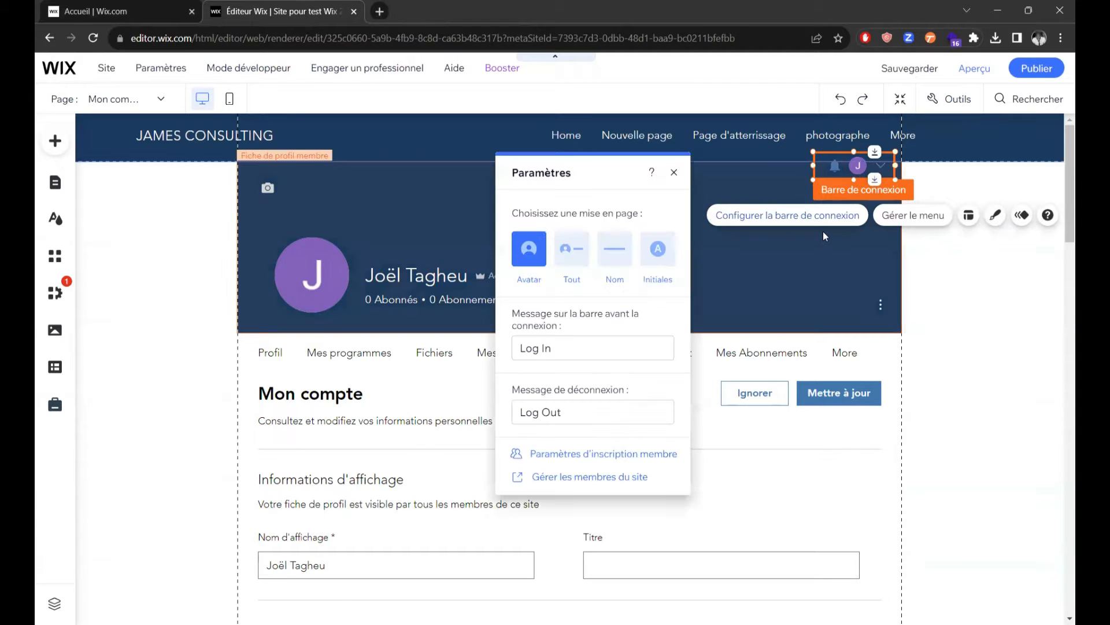
{"action": "left_click", "coordinate": [579, 264]}
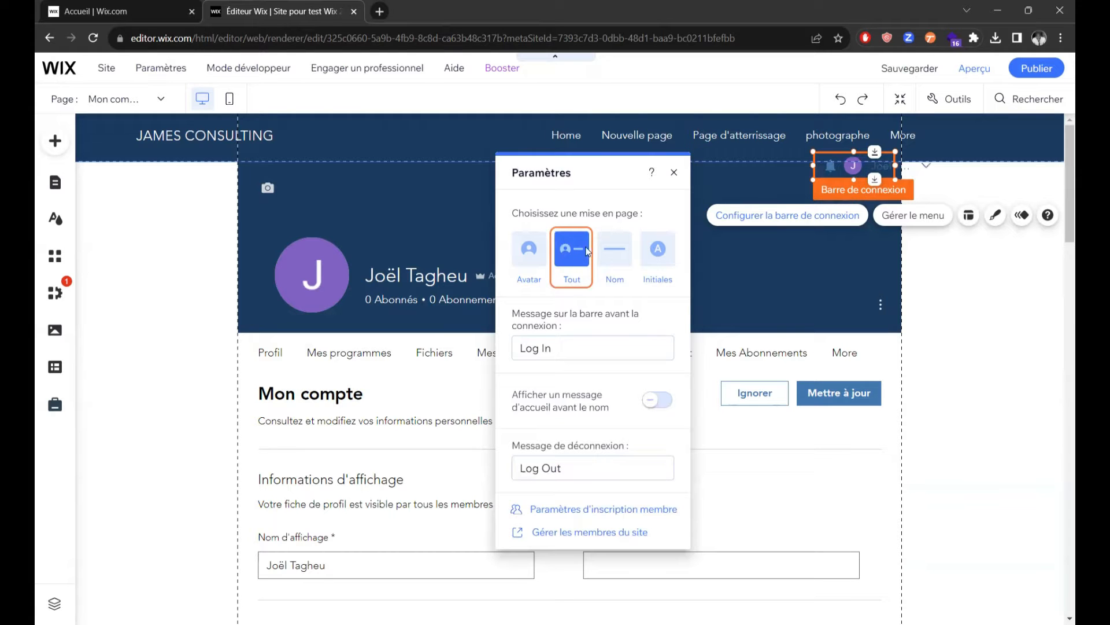
{"action": "left_click", "coordinate": [656, 249]}
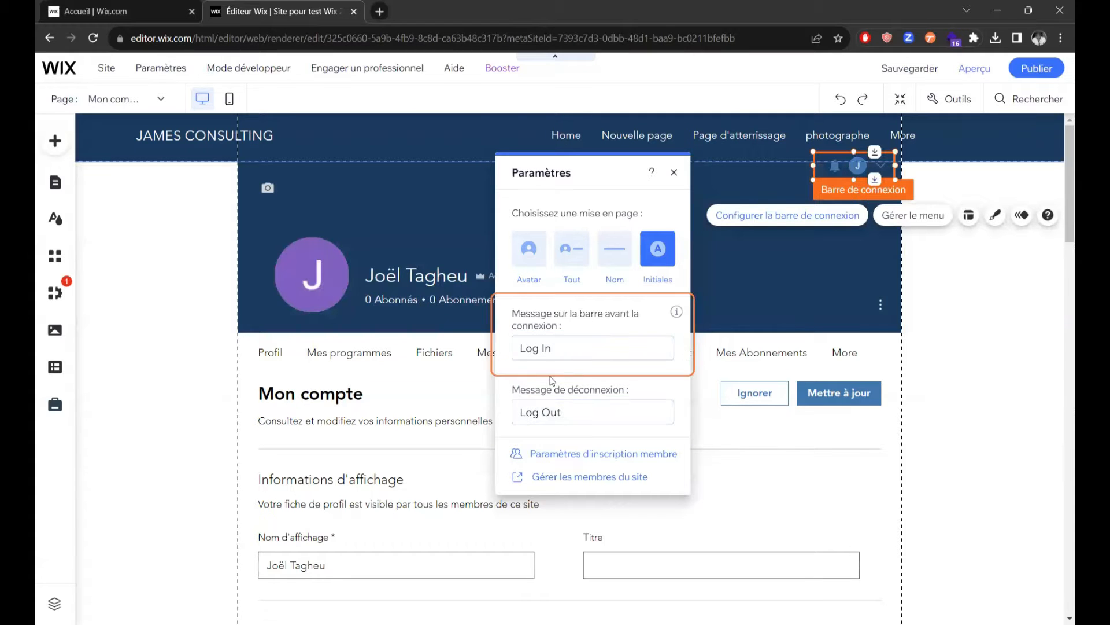
- Add the Notifications member page to the login bar's menu
{"action": "left_click", "coordinate": [933, 225]}
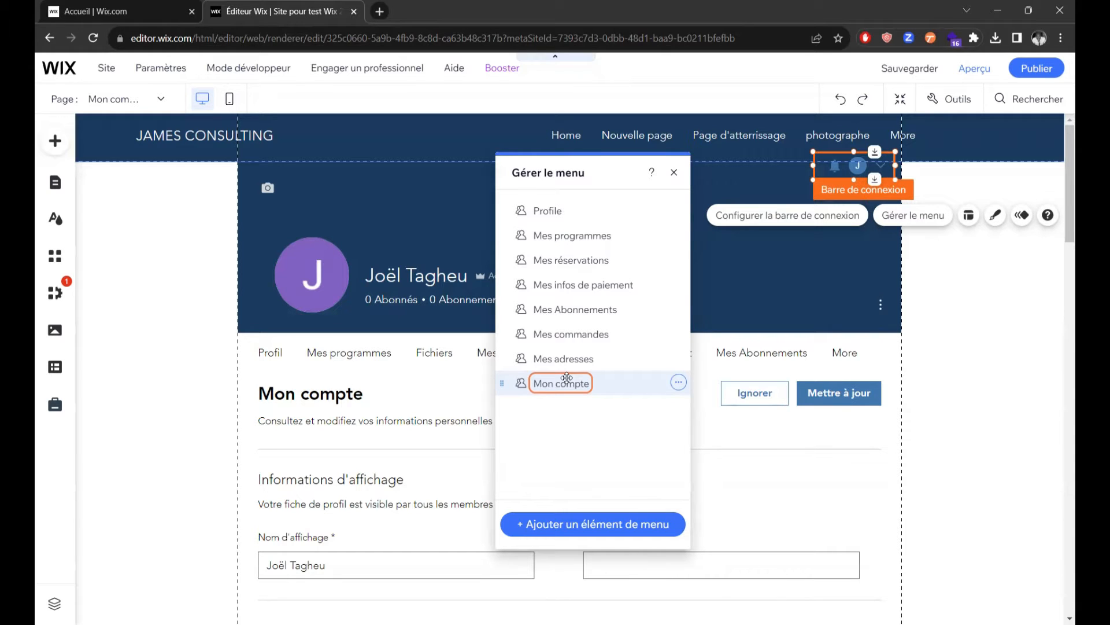
{"action": "left_click", "coordinate": [614, 514]}
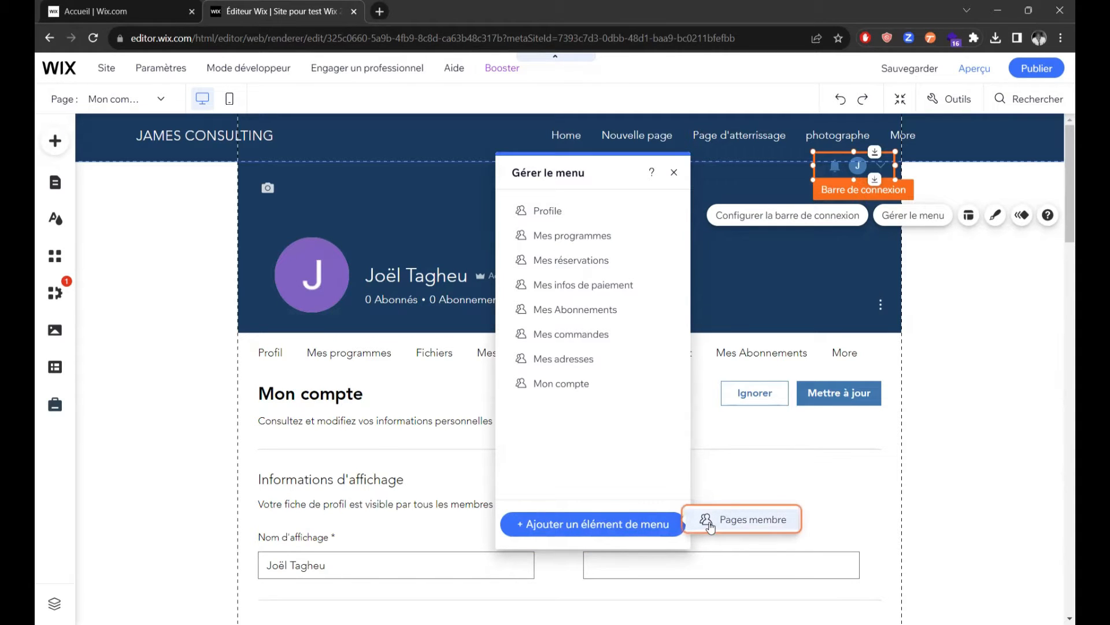
{"action": "left_click", "coordinate": [693, 529]}
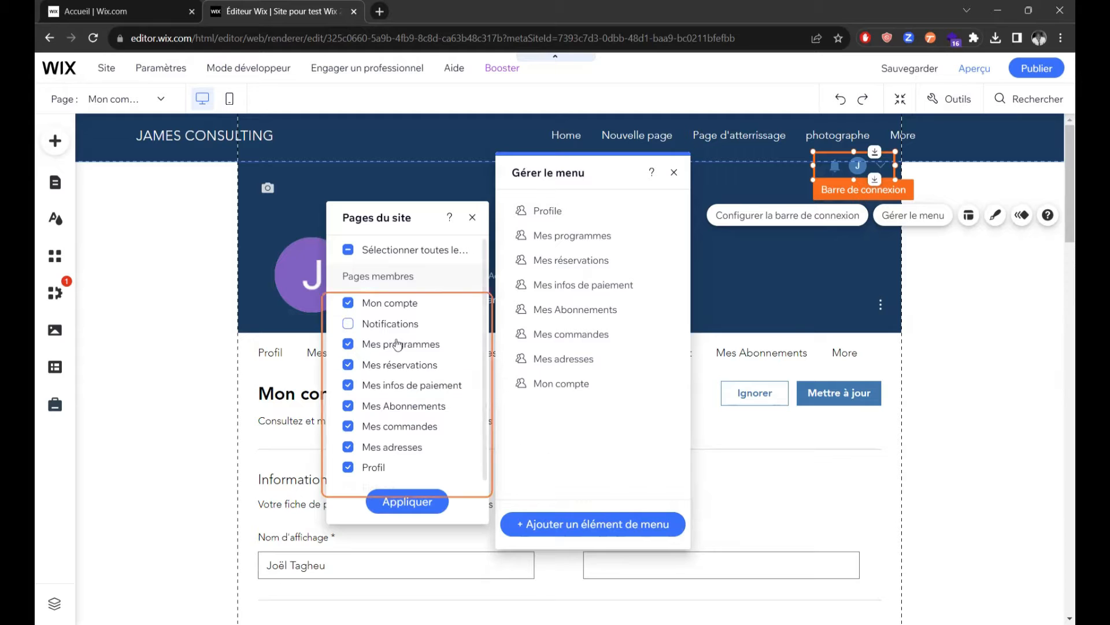
{"action": "scroll", "coordinate": [416, 408], "scroll_direction": "down", "scroll_amount": 1}
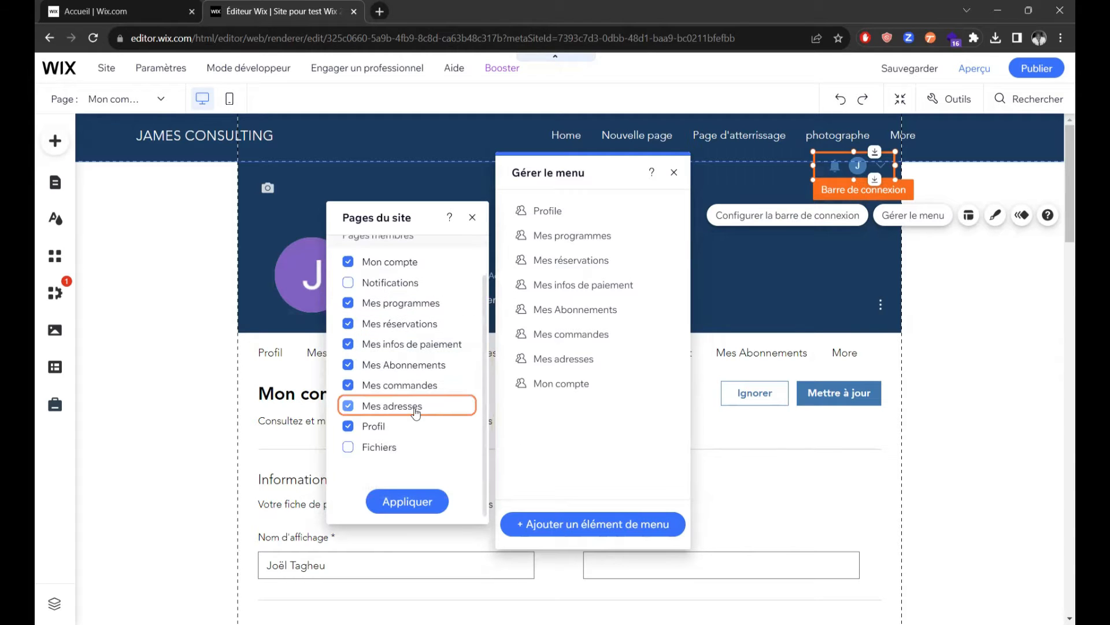
{"action": "scroll", "coordinate": [415, 411], "scroll_direction": "up", "scroll_amount": 1}
{"action": "left_click", "coordinate": [349, 324]}
{"action": "left_click", "coordinate": [426, 504]}
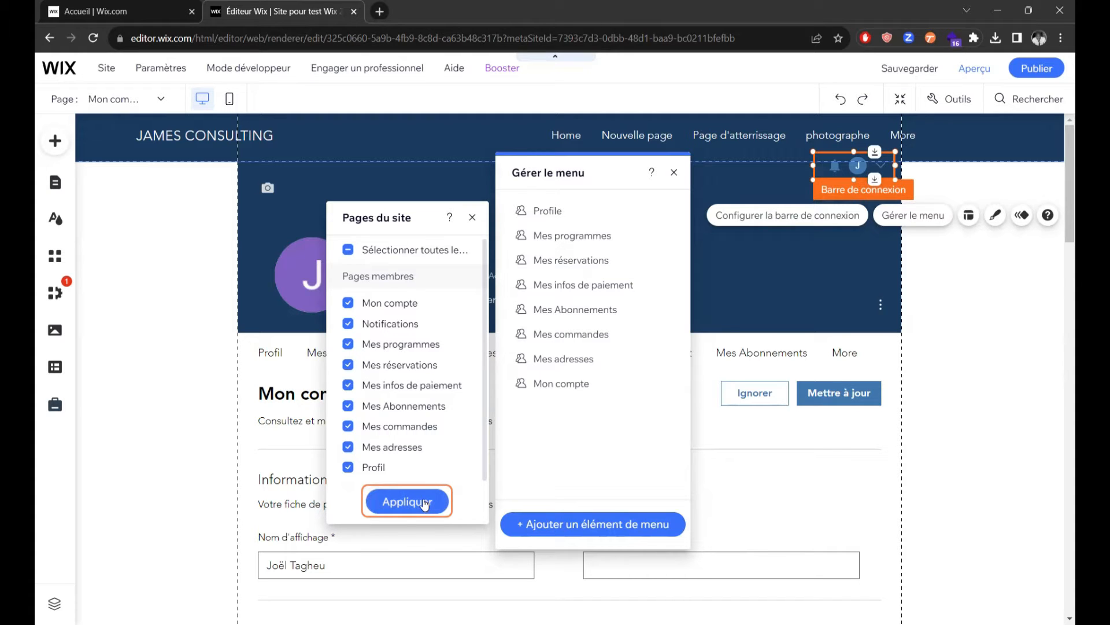
{"action": "left_click", "coordinate": [426, 503]}
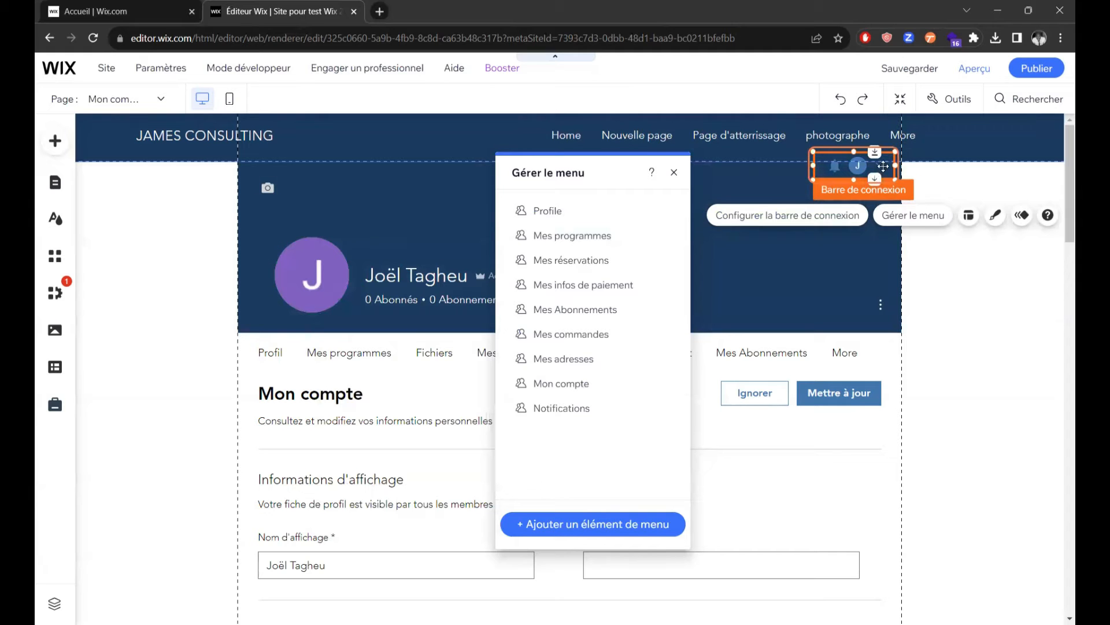
- Move the login bar into the site header, between the site title and the navigation menu, and close its menu settings
{"action": "left_click_drag", "start_coordinate": [883, 166], "coordinate": [579, 504]}
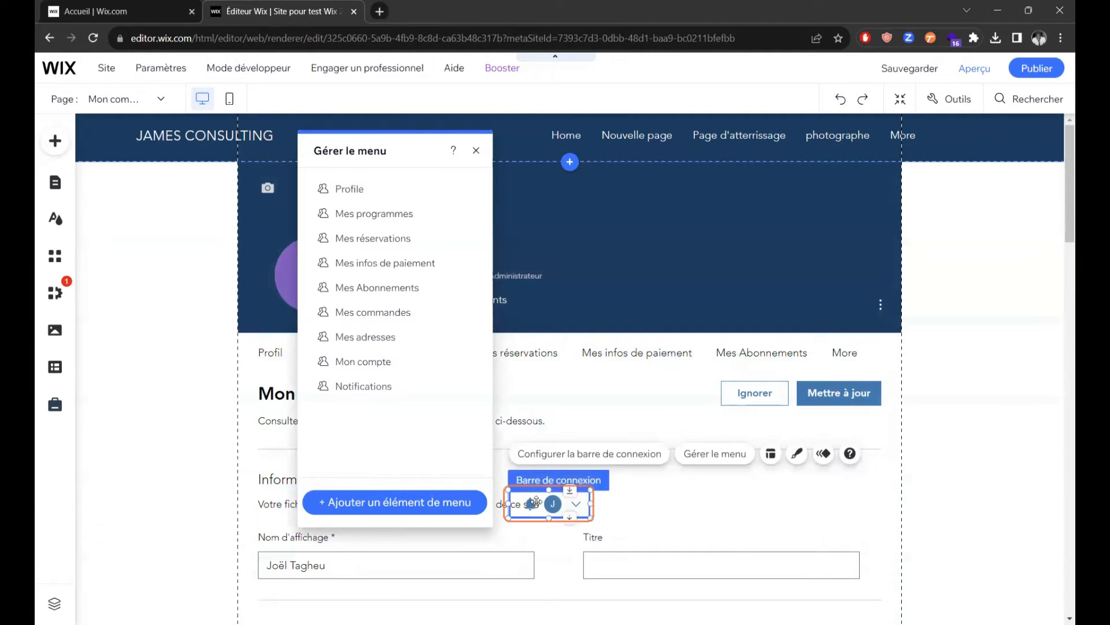
{"action": "left_click_drag", "start_coordinate": [749, 390], "coordinate": [423, 132]}
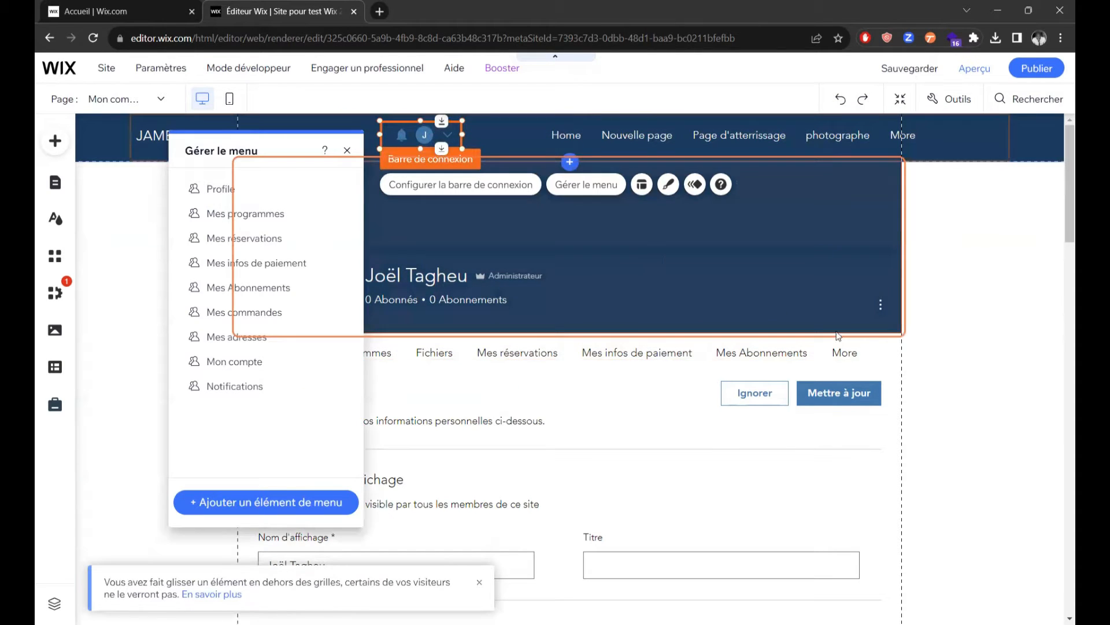
{"action": "left_click", "coordinate": [560, 323]}
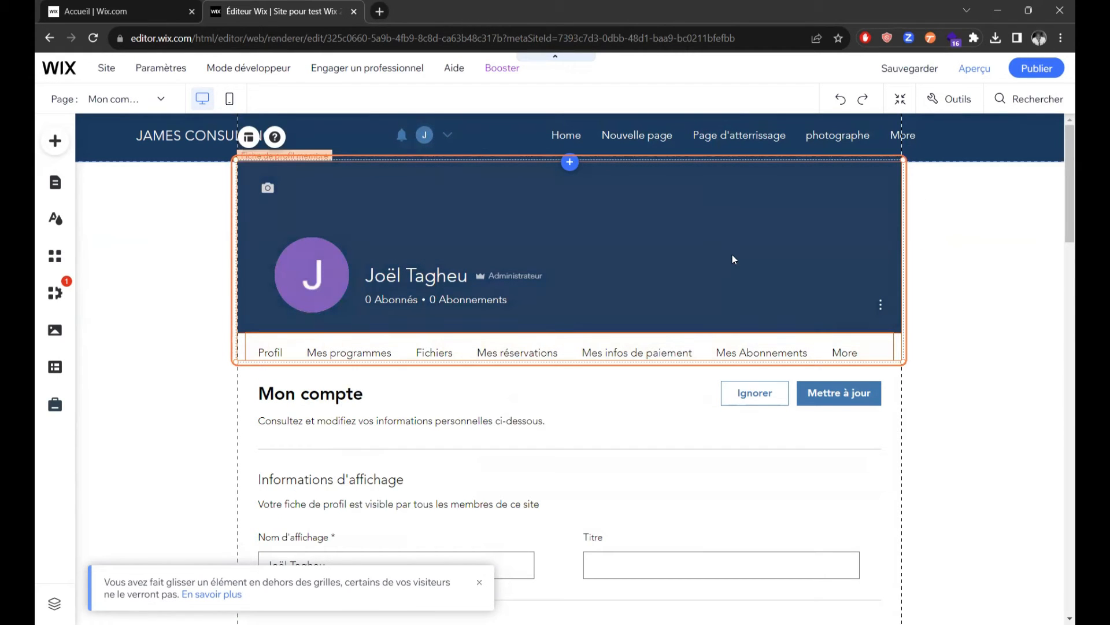
- Shift the member profile card slightly down below the site header and deselect it
{"action": "left_click_drag", "start_coordinate": [733, 254], "coordinate": [611, 269]}
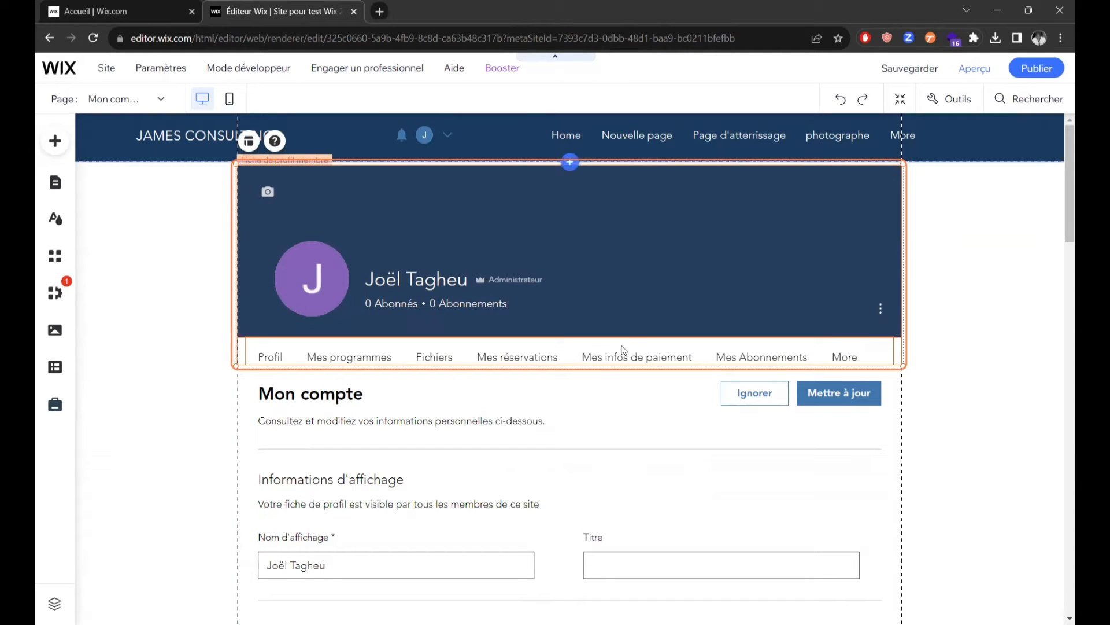
{"action": "left_click", "coordinate": [917, 469]}
{"action": "left_click_drag", "start_coordinate": [674, 380], "coordinate": [947, 520]}
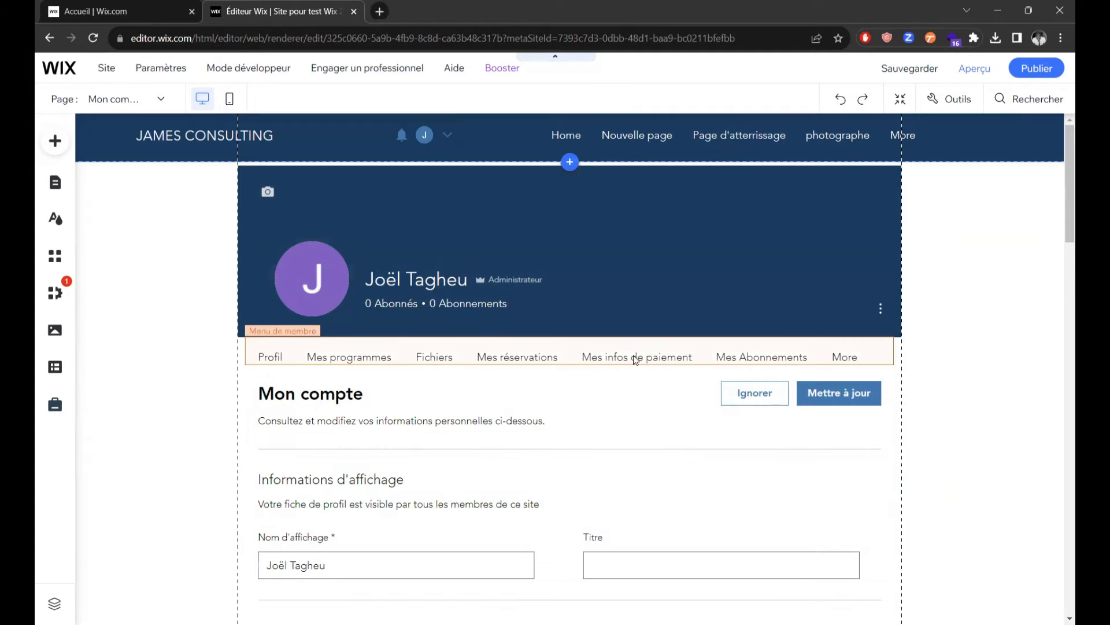
- Review the Mon compte page's display information, account fields and account settings
{"action": "scroll", "coordinate": [971, 447], "scroll_direction": "down", "scroll_amount": 2}
{"action": "scroll", "coordinate": [971, 447], "scroll_direction": "up", "scroll_amount": 1}
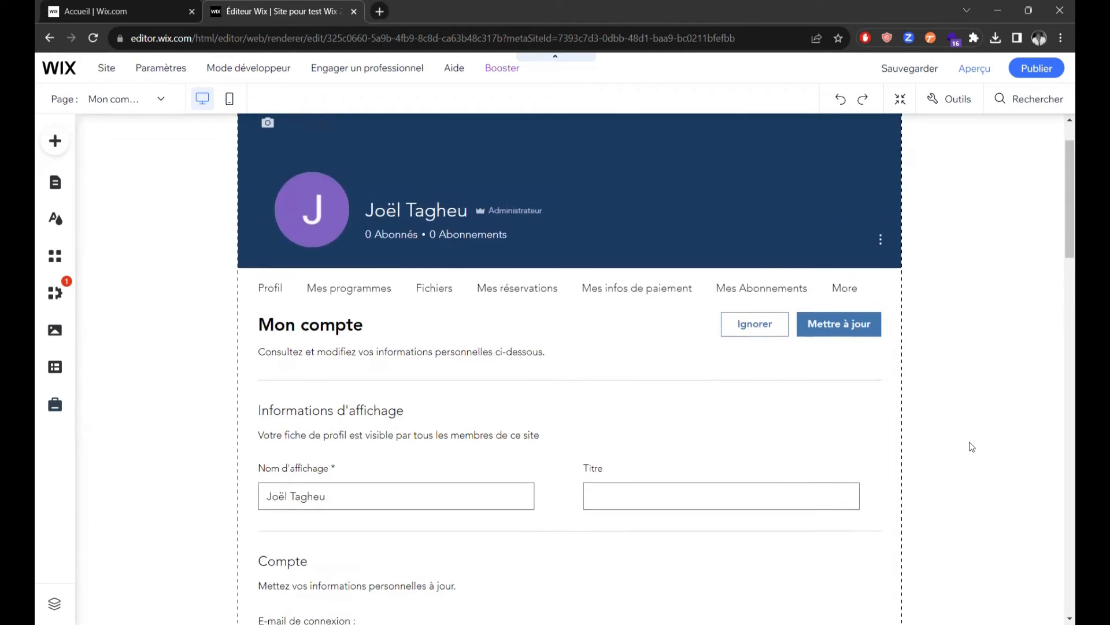
{"action": "scroll", "coordinate": [697, 358], "scroll_direction": "down", "scroll_amount": 1}
{"action": "scroll", "coordinate": [694, 370], "scroll_direction": "down", "scroll_amount": 6}
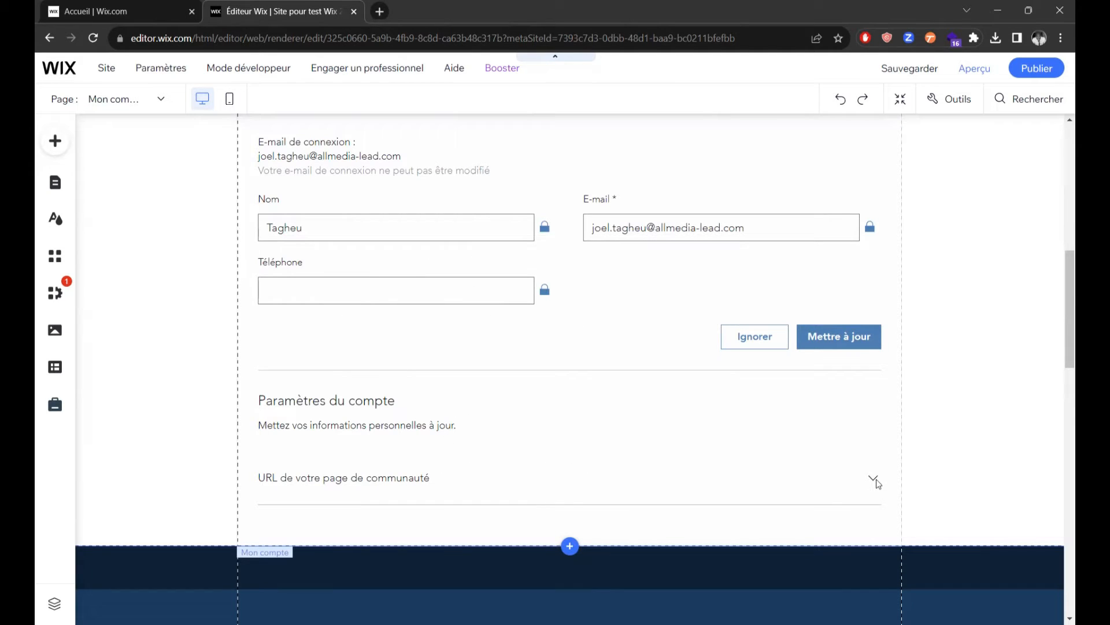
{"action": "left_click", "coordinate": [703, 392]}
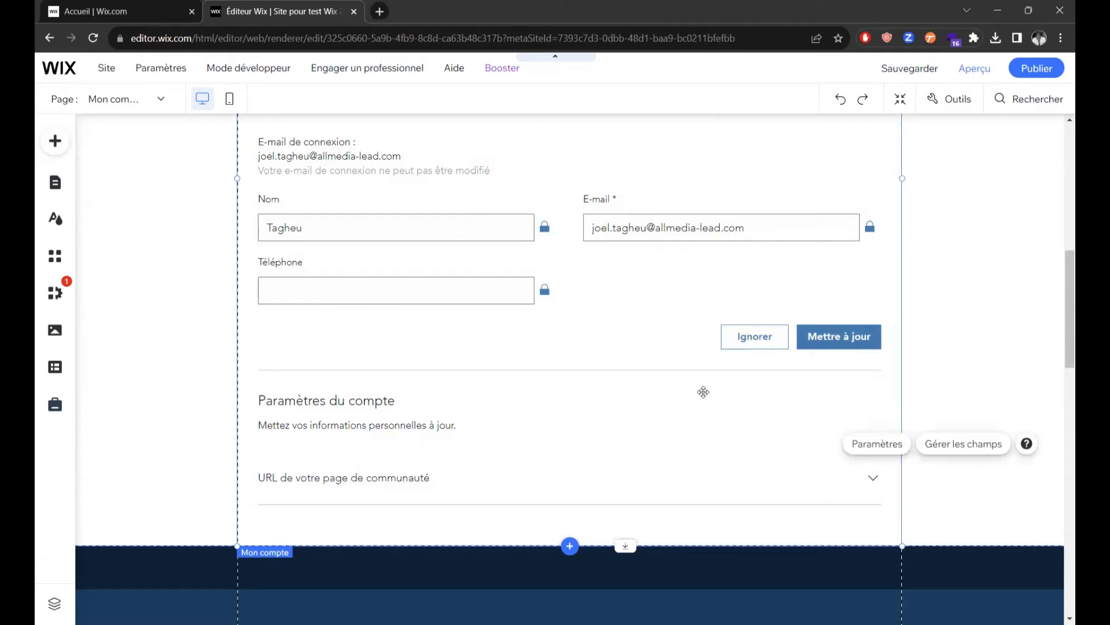
{"action": "scroll", "coordinate": [741, 405], "scroll_direction": "up", "scroll_amount": 4}
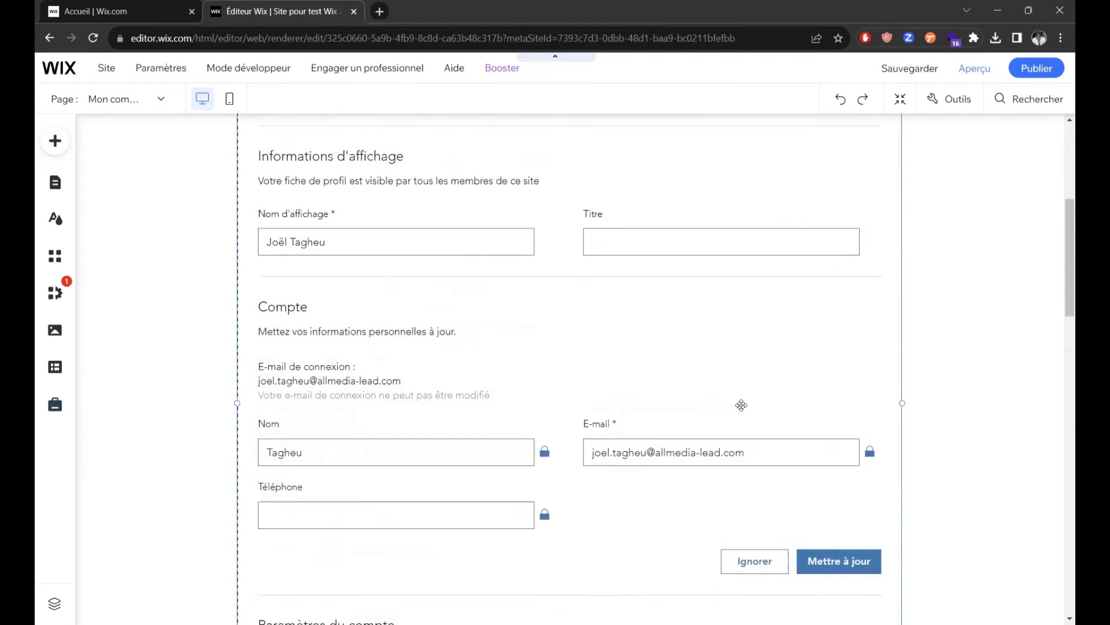
{"action": "scroll", "coordinate": [741, 405], "scroll_direction": "up", "scroll_amount": 4}
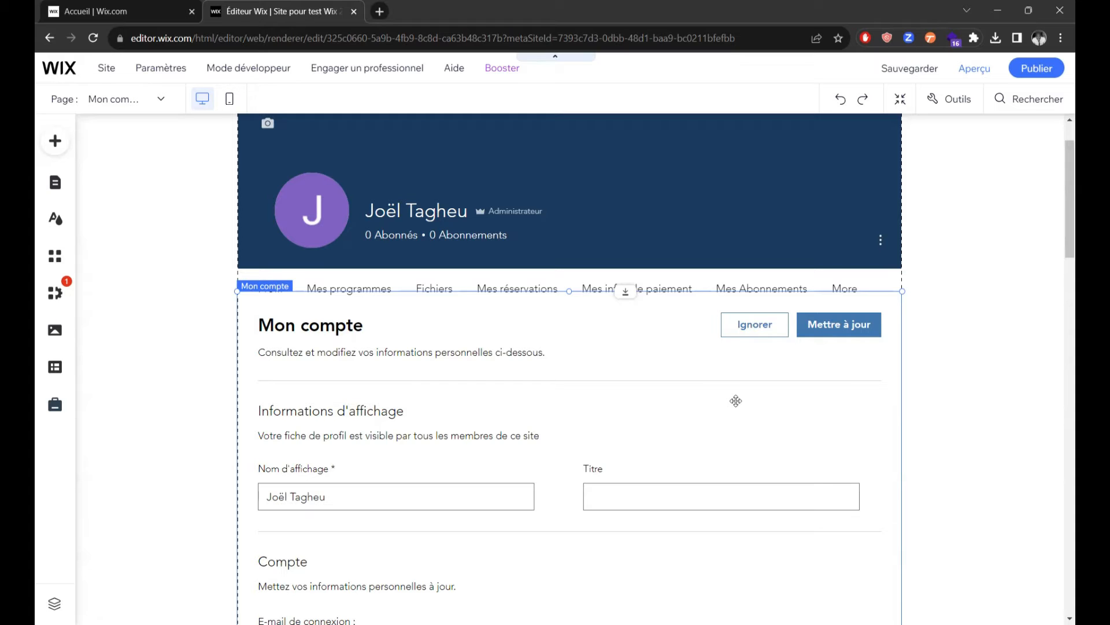
- Restrict access to the Mon compte member page to selected members or paying customers, using the Collaborateur du site role
{"action": "left_click", "coordinate": [159, 102]}
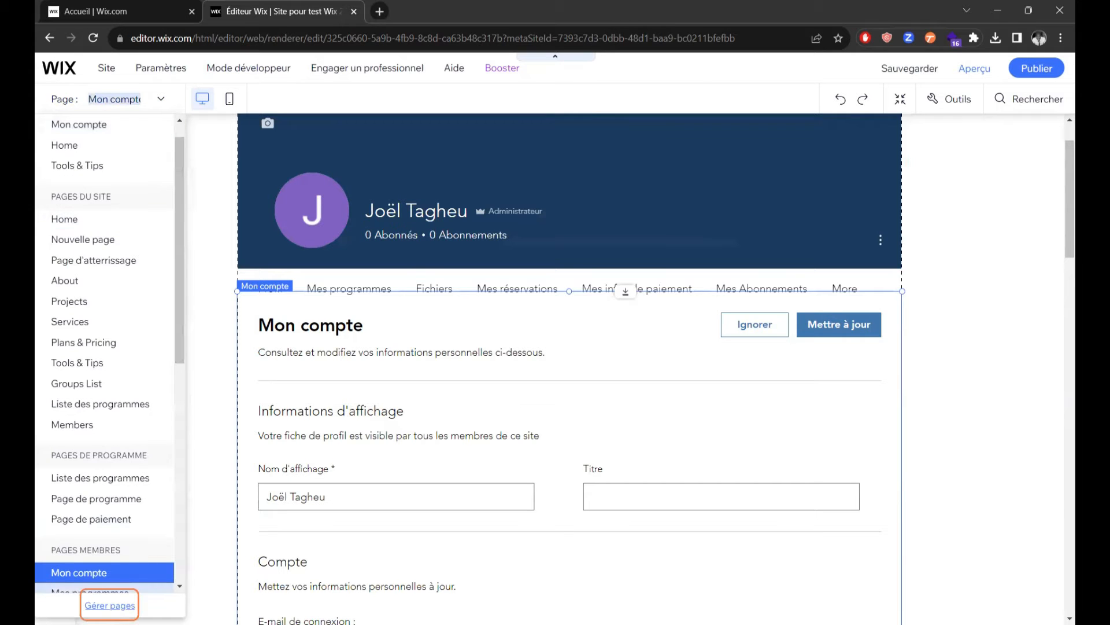
{"action": "left_click", "coordinate": [110, 605]}
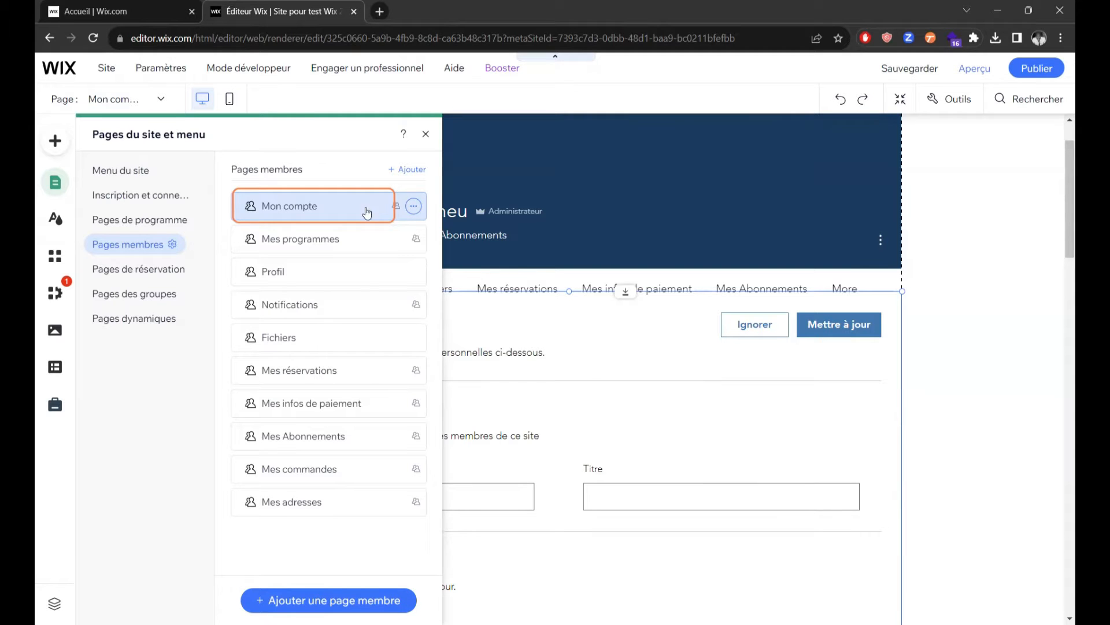
{"action": "left_click", "coordinate": [412, 208]}
{"action": "left_click", "coordinate": [480, 209]}
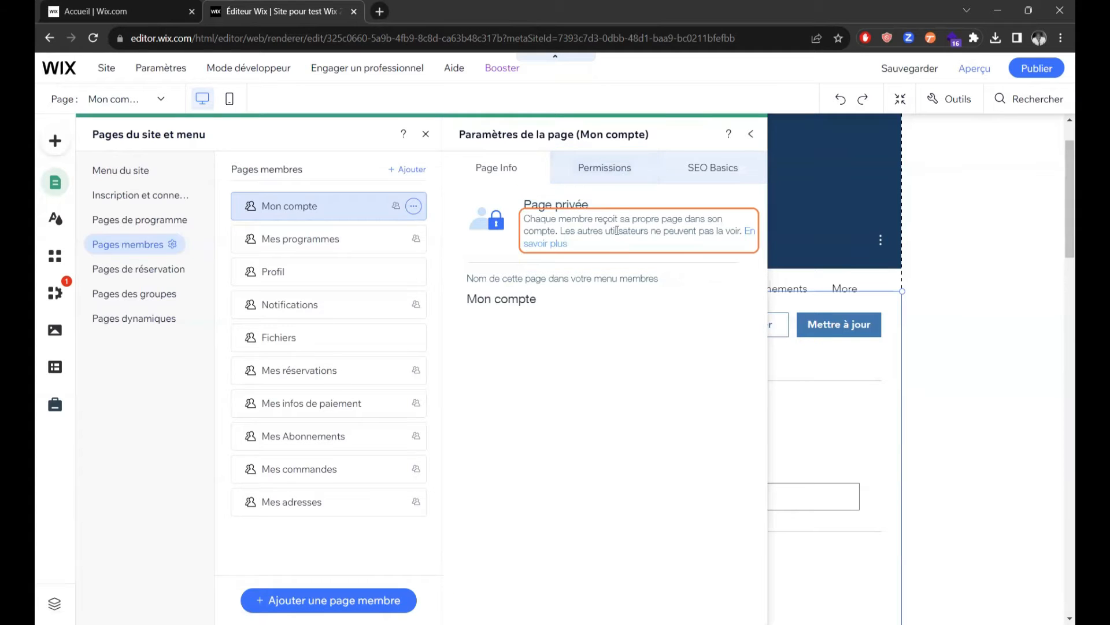
{"action": "left_click", "coordinate": [605, 168]}
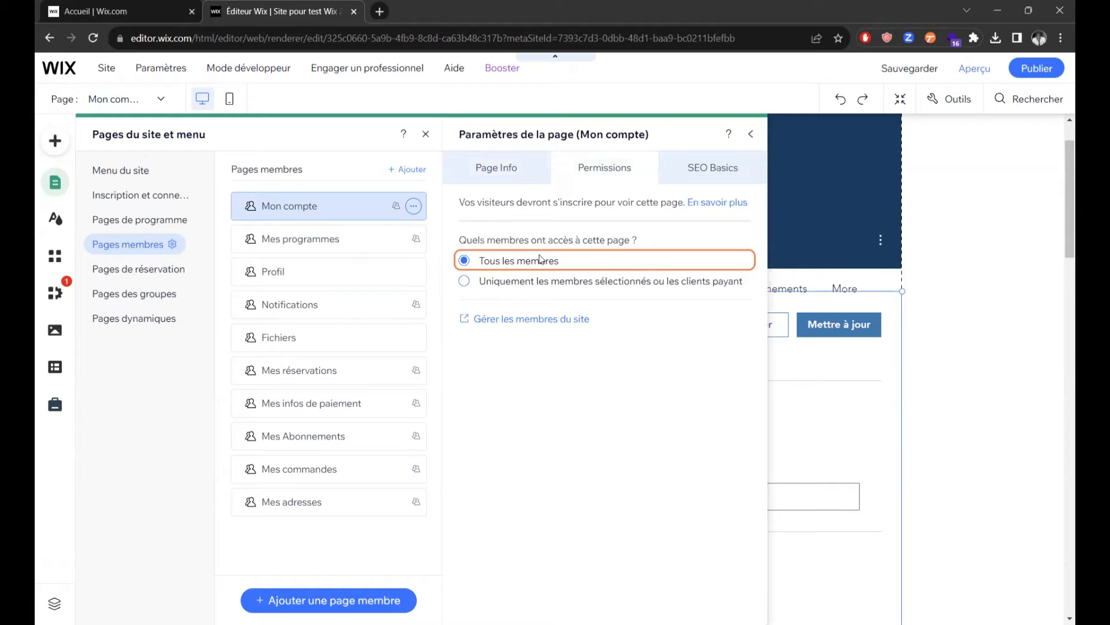
{"action": "left_click", "coordinate": [467, 282]}
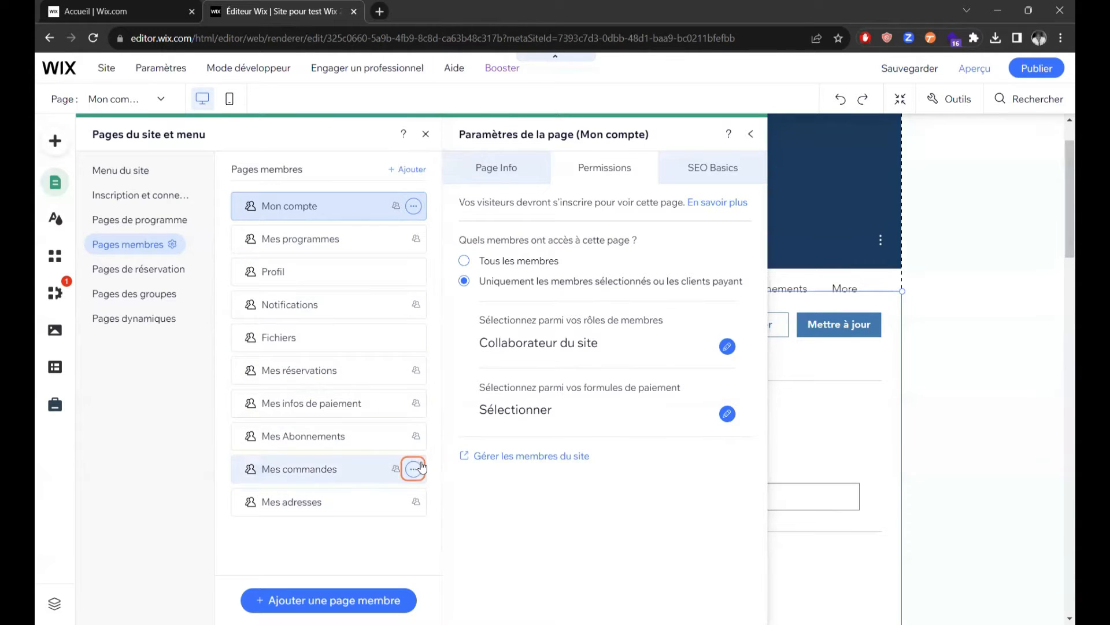
- View the page options of Mes Abonnements and the content of the Fichiers member page
{"action": "left_click", "coordinate": [413, 441]}
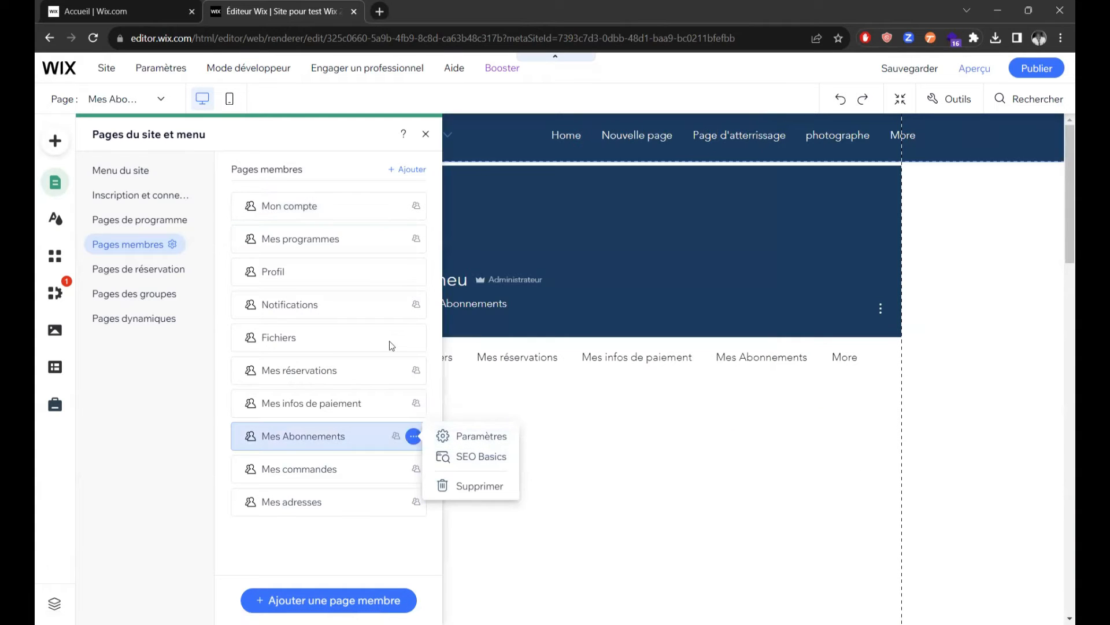
{"action": "left_click", "coordinate": [414, 338]}
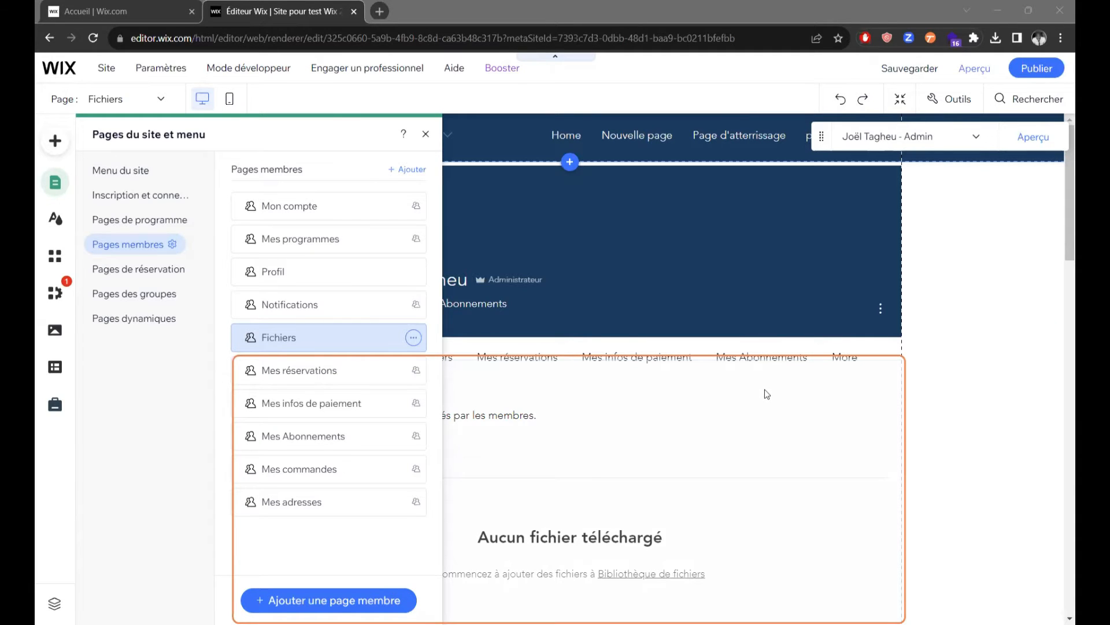
- Open the site's dashboard (Tableau de bord) from the editor
{"action": "mouse_move", "coordinate": [113, 67]}
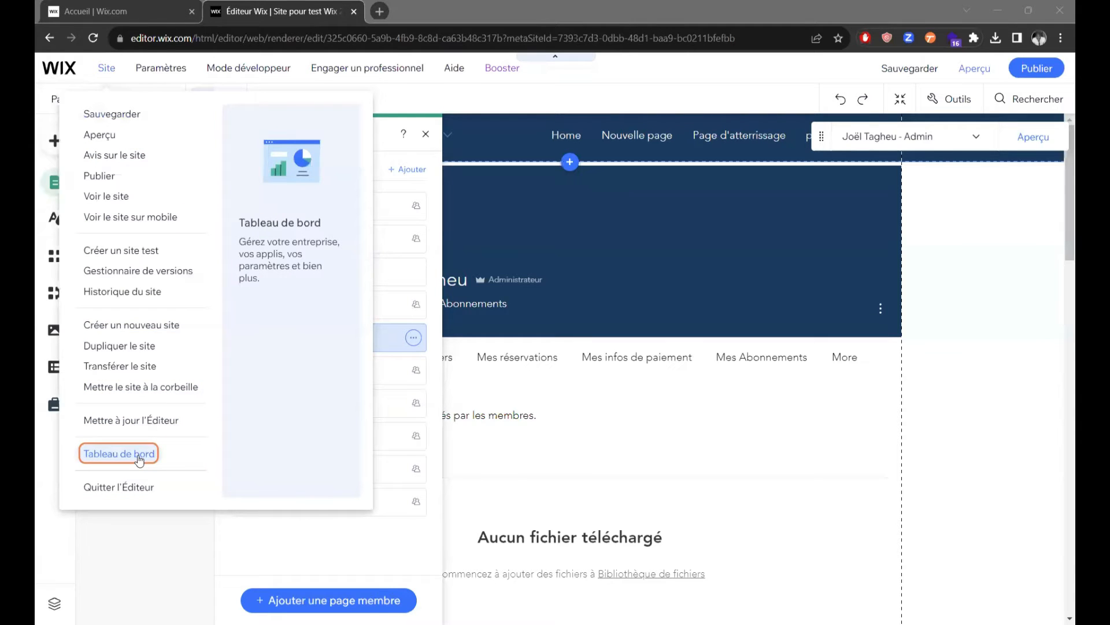
{"action": "left_click", "coordinate": [139, 454]}
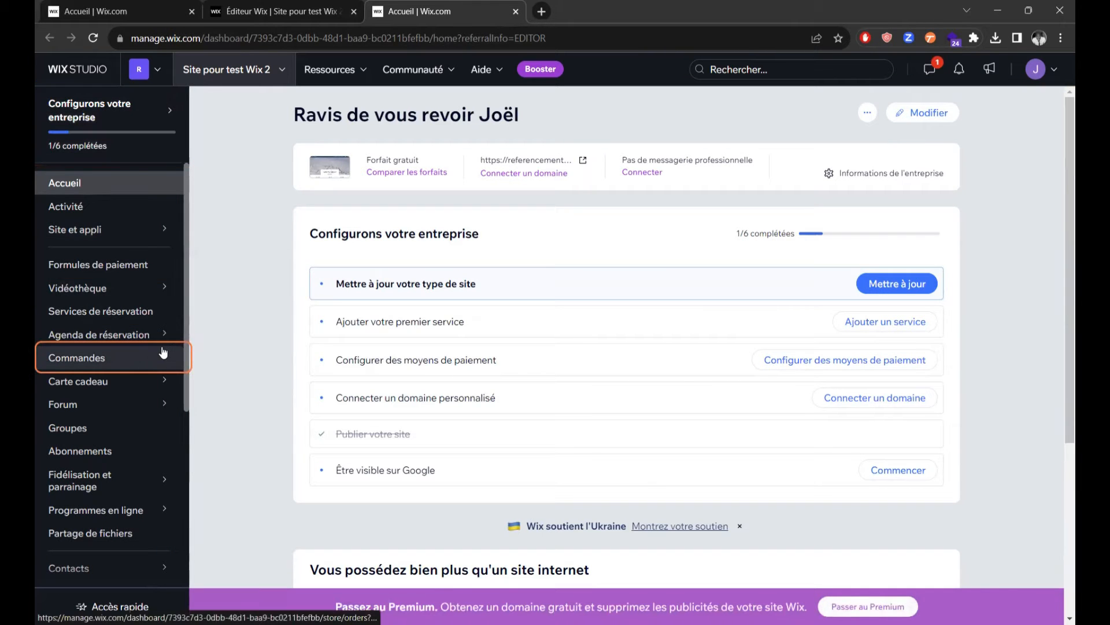
- Open the Membres du site list under Contacts and open the first member's contact card
{"action": "scroll", "coordinate": [164, 347], "scroll_direction": "down", "scroll_amount": 1}
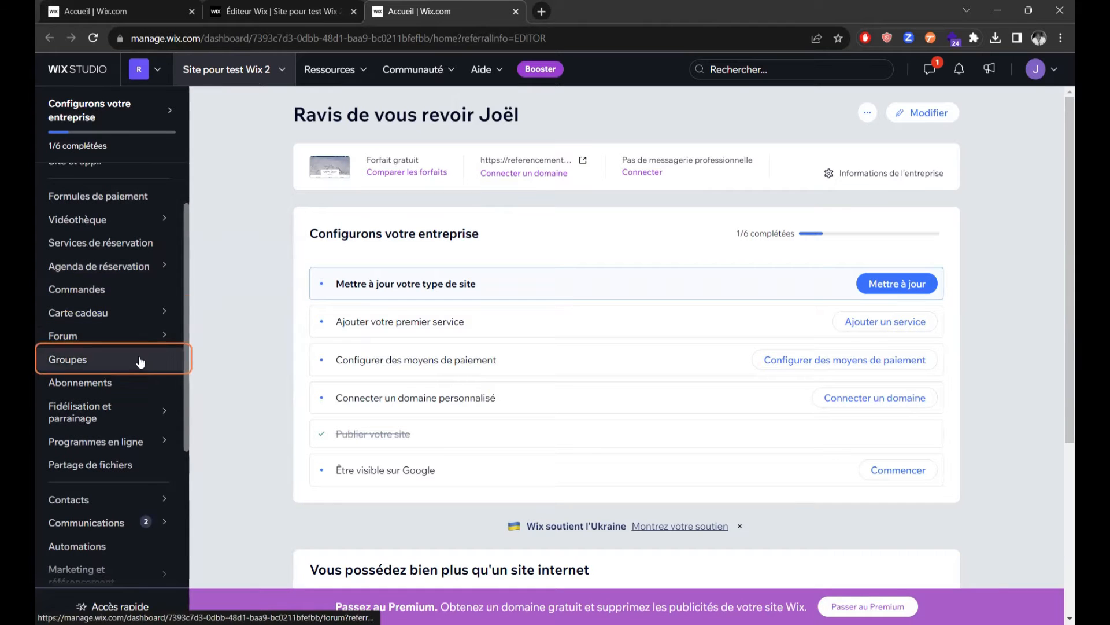
{"action": "mouse_move", "coordinate": [139, 500]}
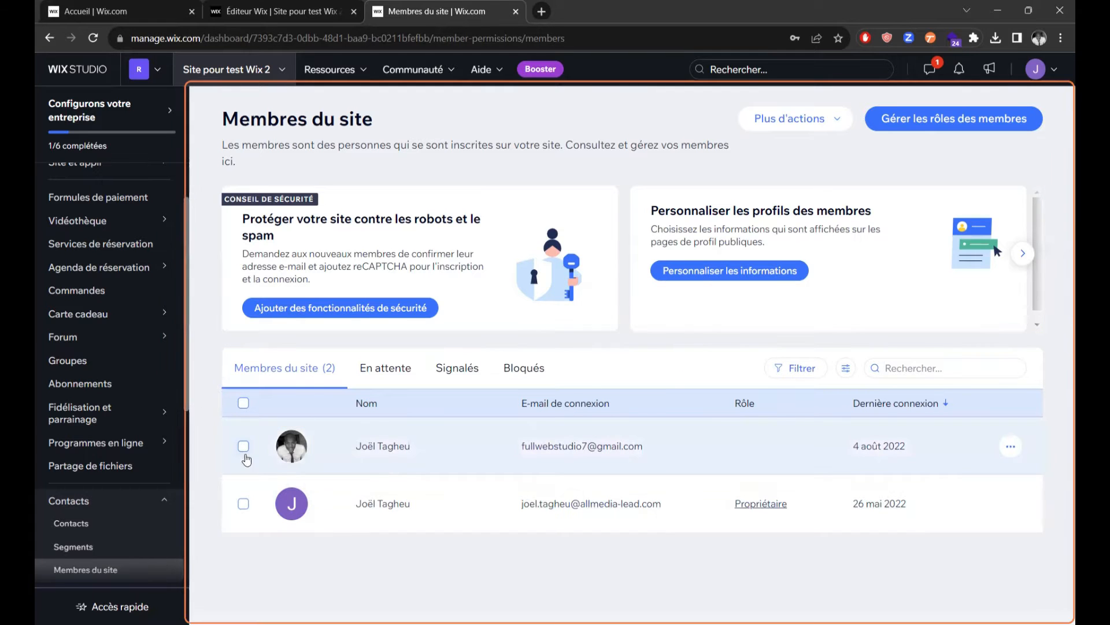
{"action": "left_click", "coordinate": [484, 453]}
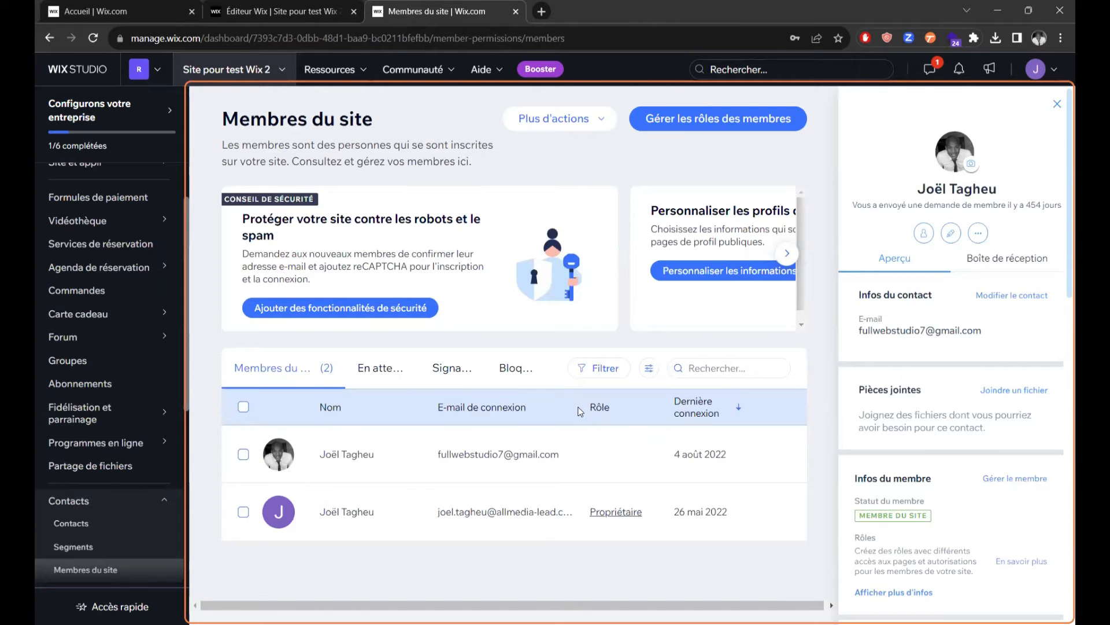
- Review the member's contact and member information, and open the Boîte de réception view of the card
{"action": "scroll", "coordinate": [964, 399], "scroll_direction": "down", "scroll_amount": 5}
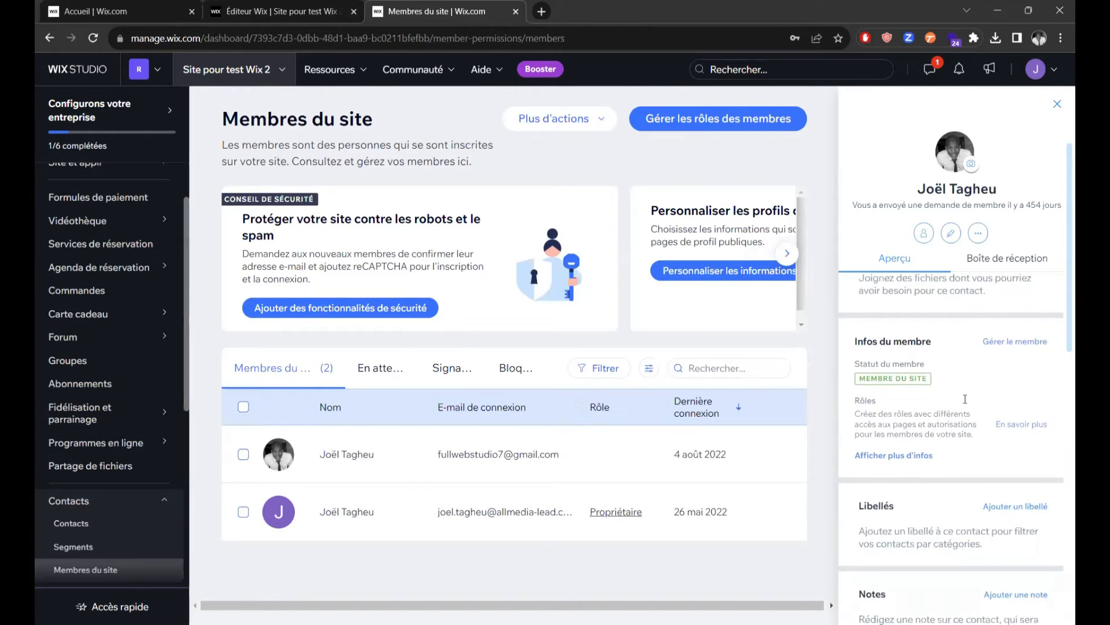
{"action": "scroll", "coordinate": [964, 399], "scroll_direction": "up", "scroll_amount": 3}
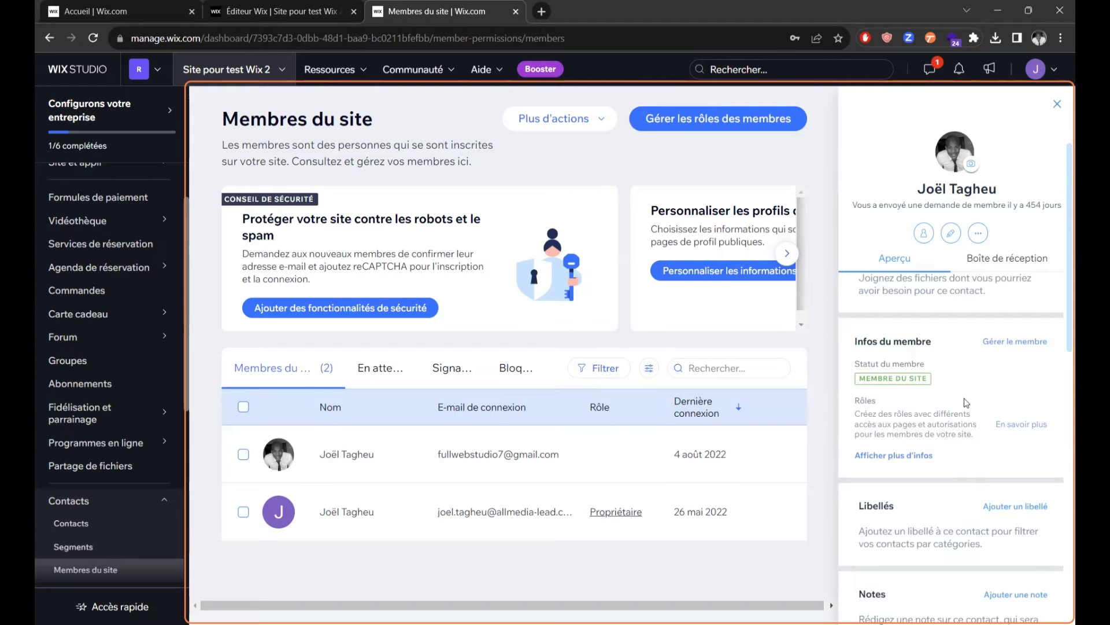
{"action": "scroll", "coordinate": [920, 398], "scroll_direction": "down", "scroll_amount": 3}
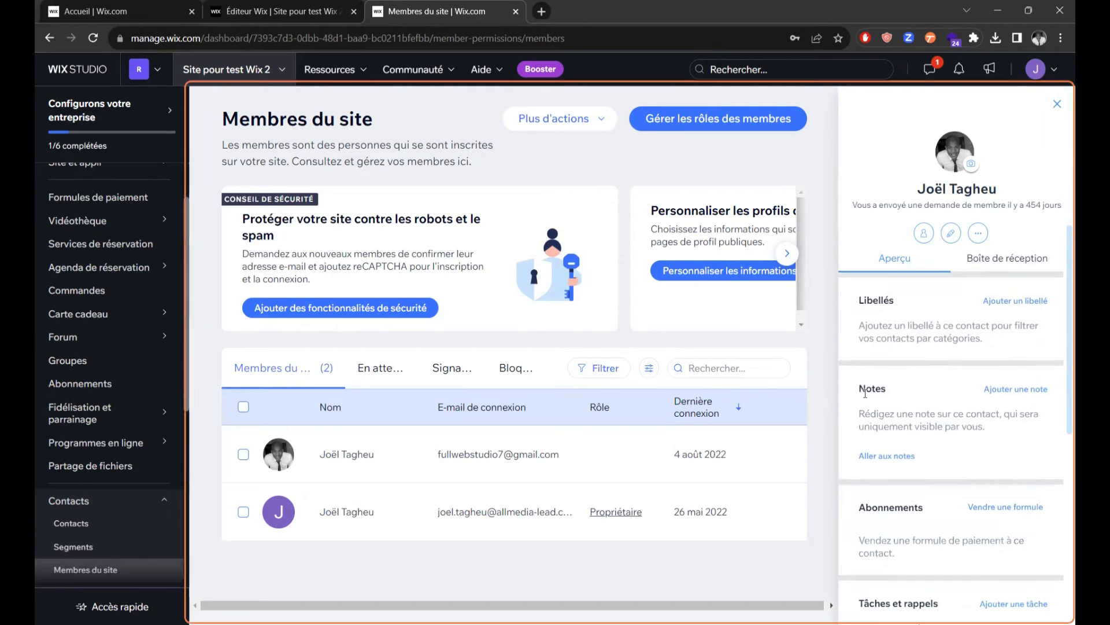
{"action": "scroll", "coordinate": [978, 450], "scroll_direction": "up", "scroll_amount": 1}
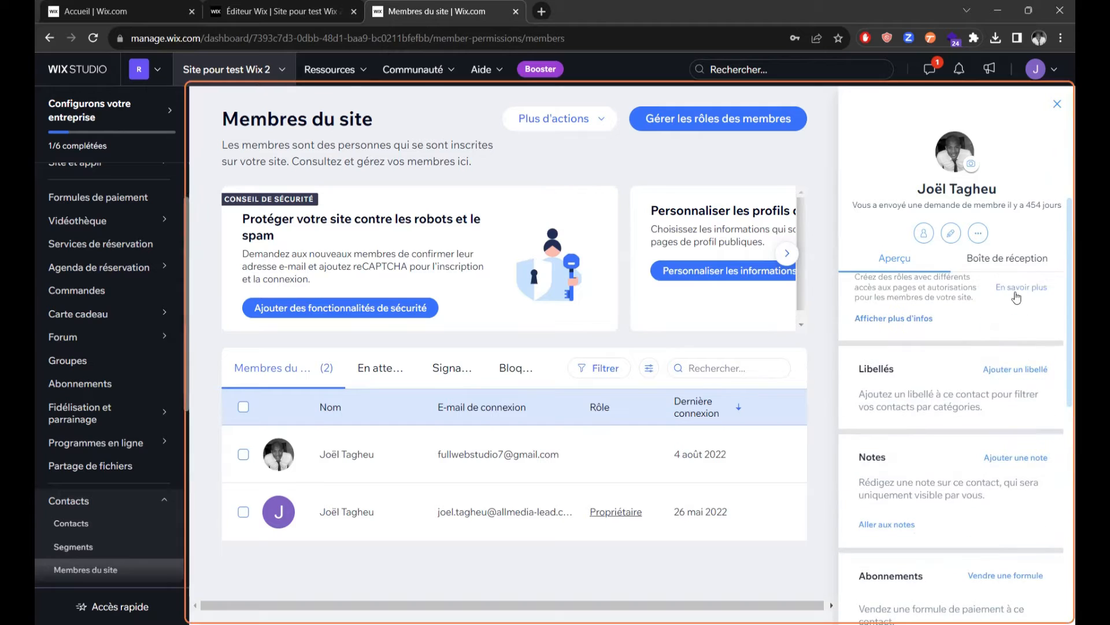
{"action": "left_click", "coordinate": [1009, 261]}
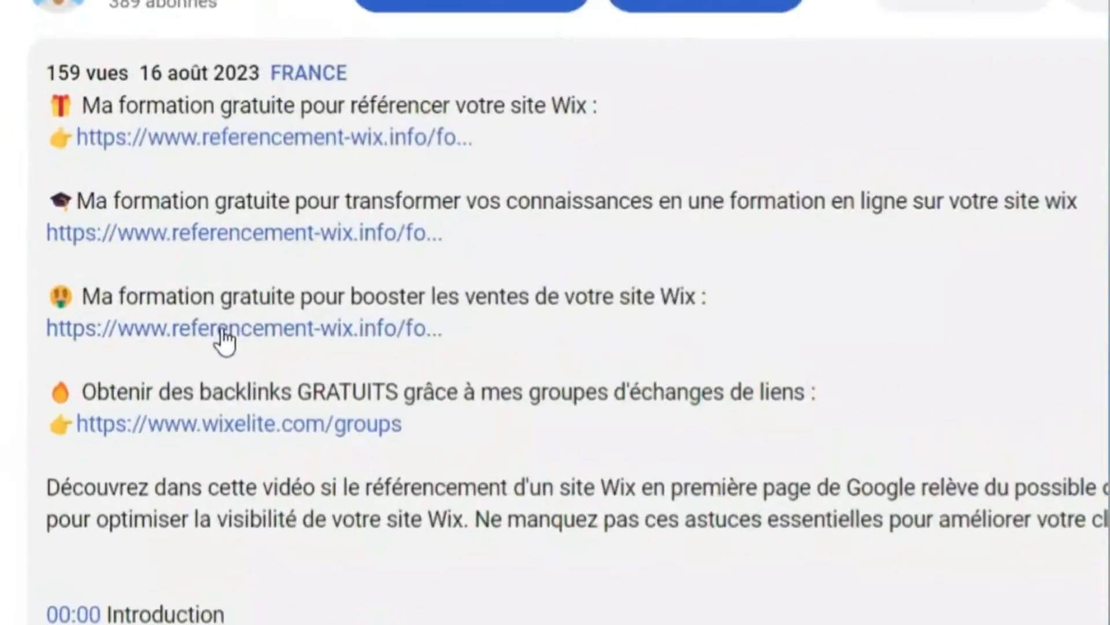
- Open the free training page about boosting Wix site sales and fill in the first name and e-mail in its form
{"action": "left_click", "coordinate": [224, 341]}
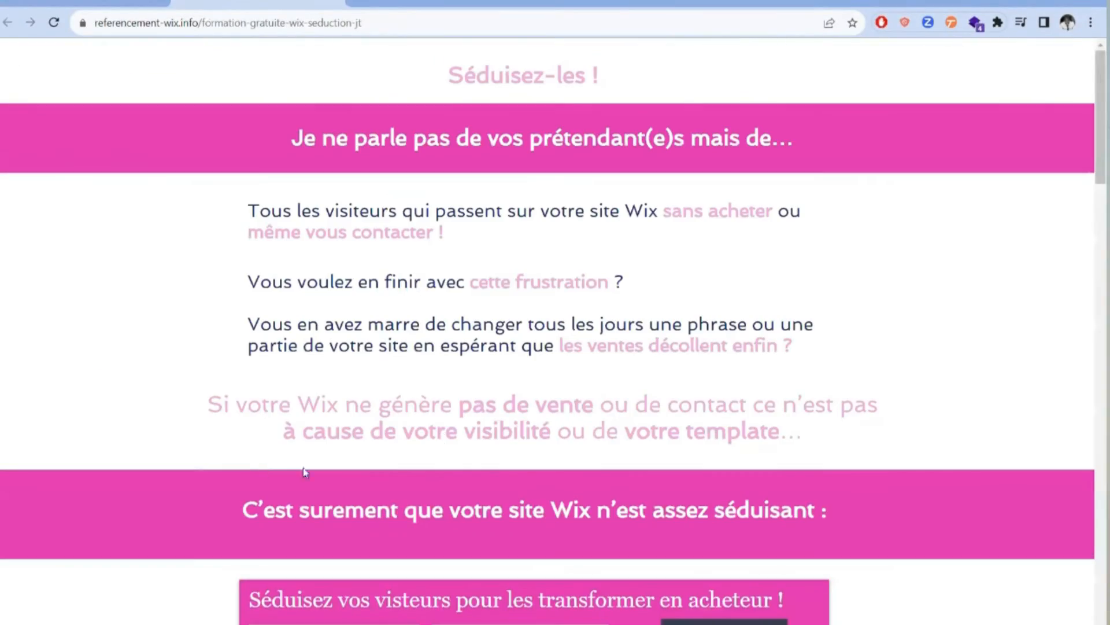
{"action": "scroll", "coordinate": [519, 433], "scroll_direction": "down", "scroll_amount": 5}
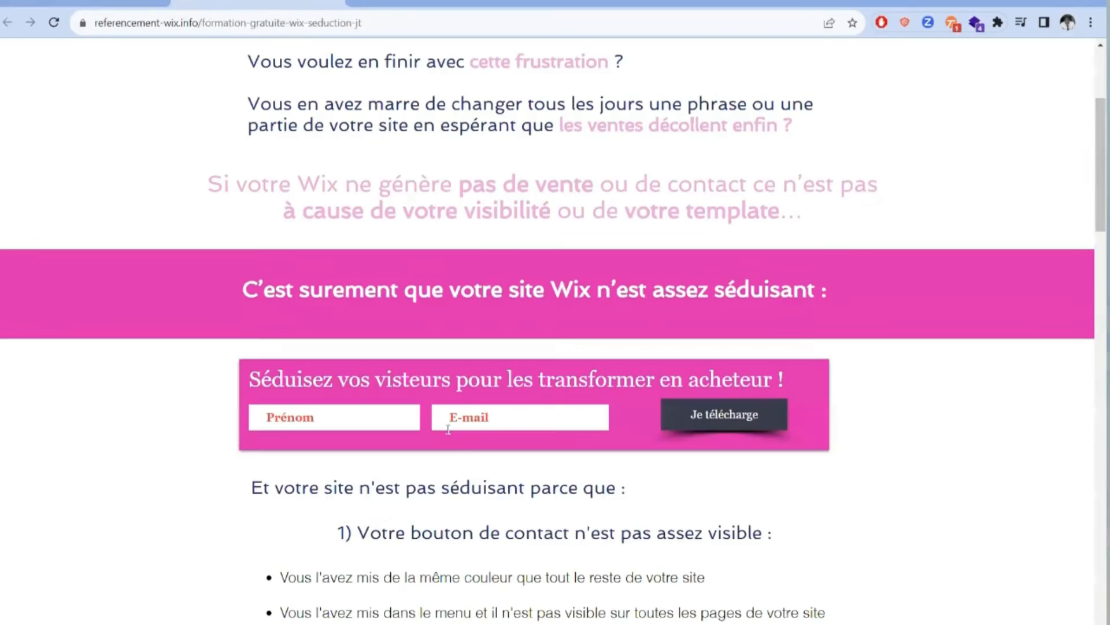
{"action": "left_click", "coordinate": [262, 340]}
{"action": "left_click", "coordinate": [359, 380]}
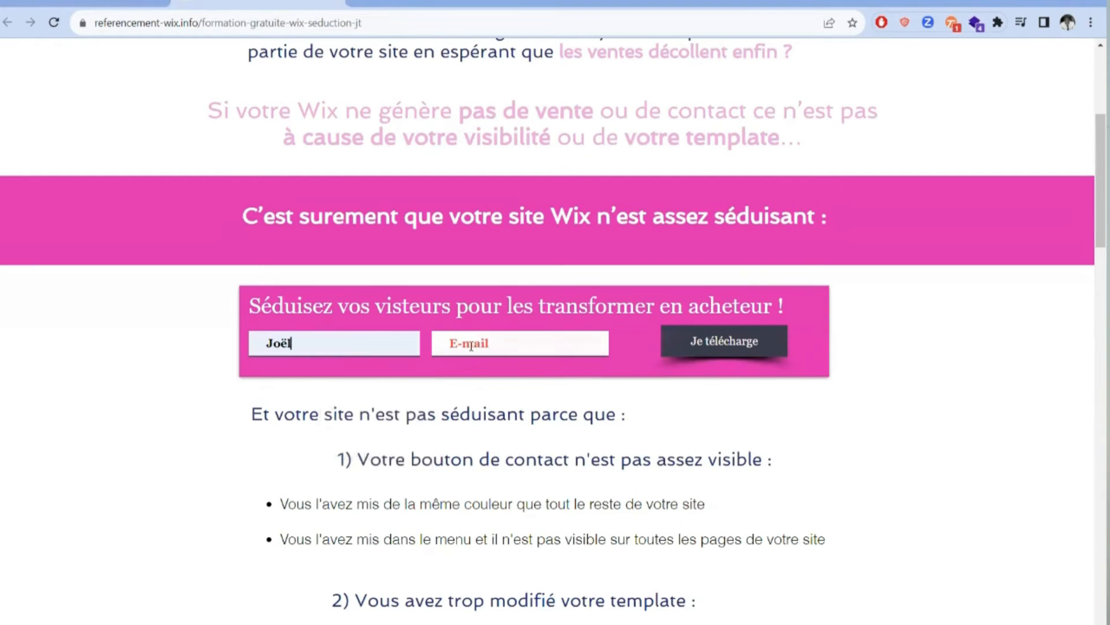
{"action": "left_click", "coordinate": [509, 343]}
{"action": "left_click", "coordinate": [596, 458]}
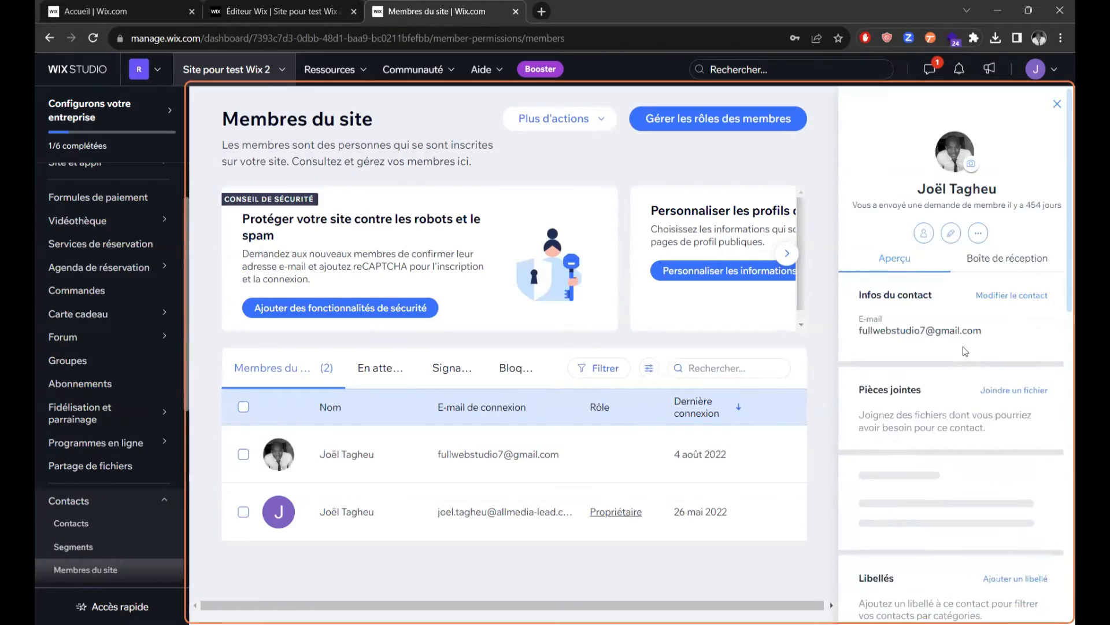
- Examine the member card's sections, from Infos du membre, Libellés and Notes through Tâches et rappels, Flux de travail, Badges and Réservations
{"action": "scroll", "coordinate": [960, 356], "scroll_direction": "down", "scroll_amount": 2}
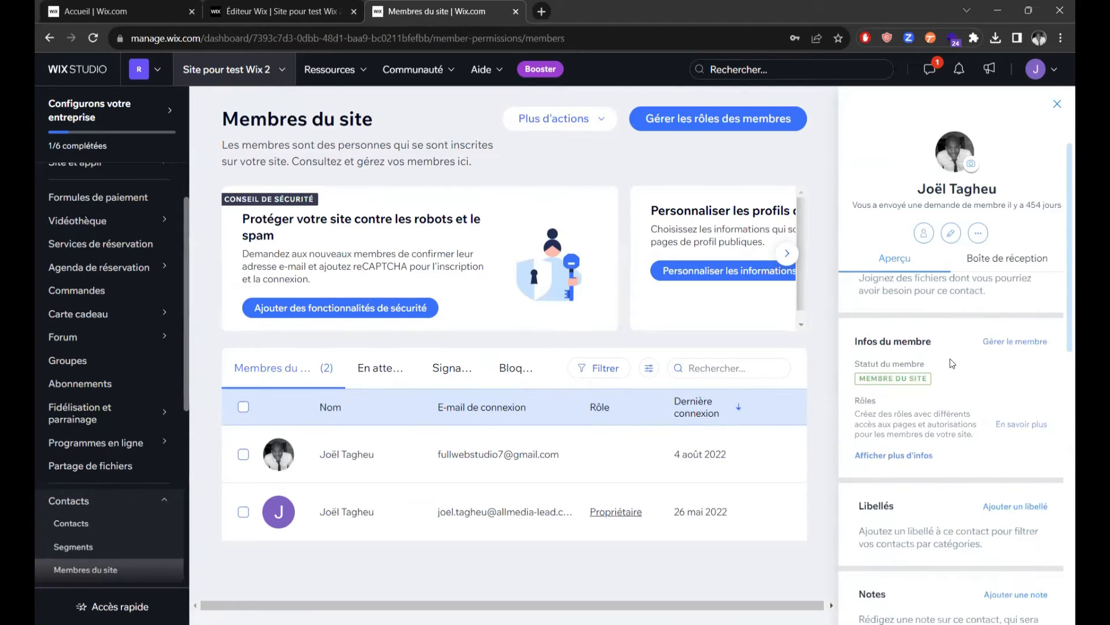
{"action": "scroll", "coordinate": [952, 363], "scroll_direction": "down", "scroll_amount": 3}
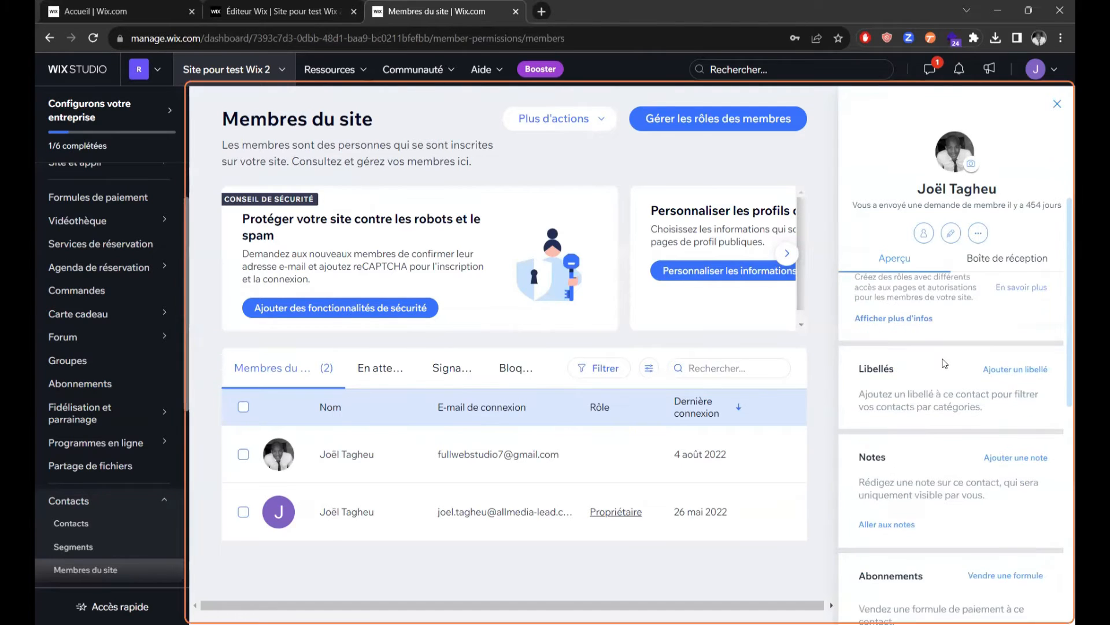
{"action": "scroll", "coordinate": [917, 373], "scroll_direction": "up", "scroll_amount": 1}
{"action": "scroll", "coordinate": [983, 376], "scroll_direction": "down", "scroll_amount": 1}
{"action": "scroll", "coordinate": [967, 399], "scroll_direction": "down", "scroll_amount": 4}
{"action": "scroll", "coordinate": [963, 401], "scroll_direction": "down", "scroll_amount": 3}
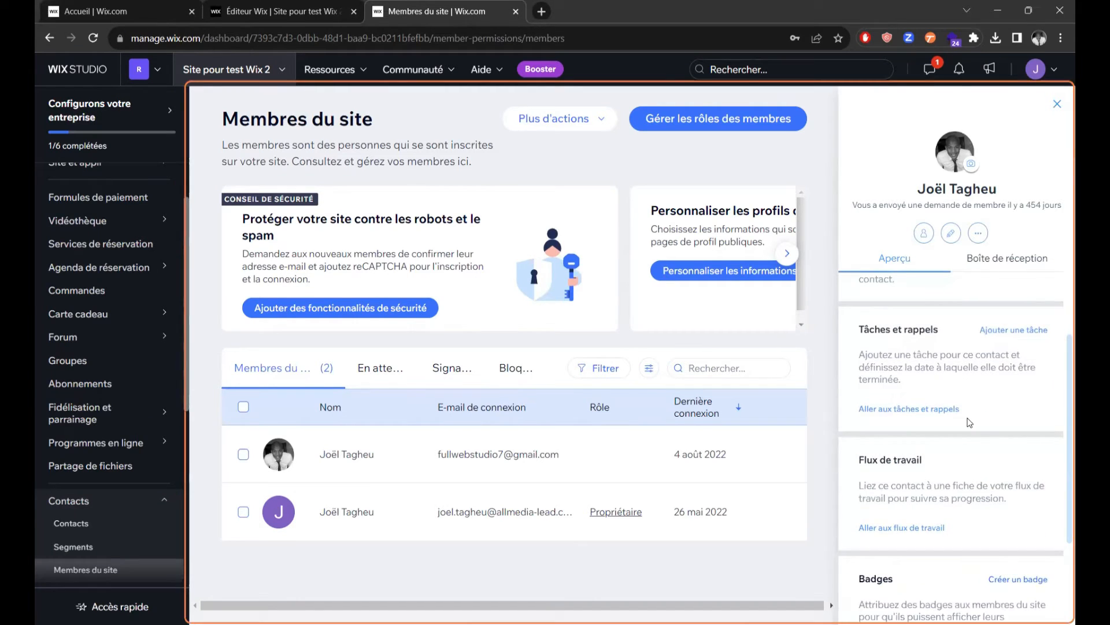
{"action": "scroll", "coordinate": [970, 422], "scroll_direction": "down", "scroll_amount": 2}
{"action": "scroll", "coordinate": [960, 438], "scroll_direction": "down", "scroll_amount": 2}
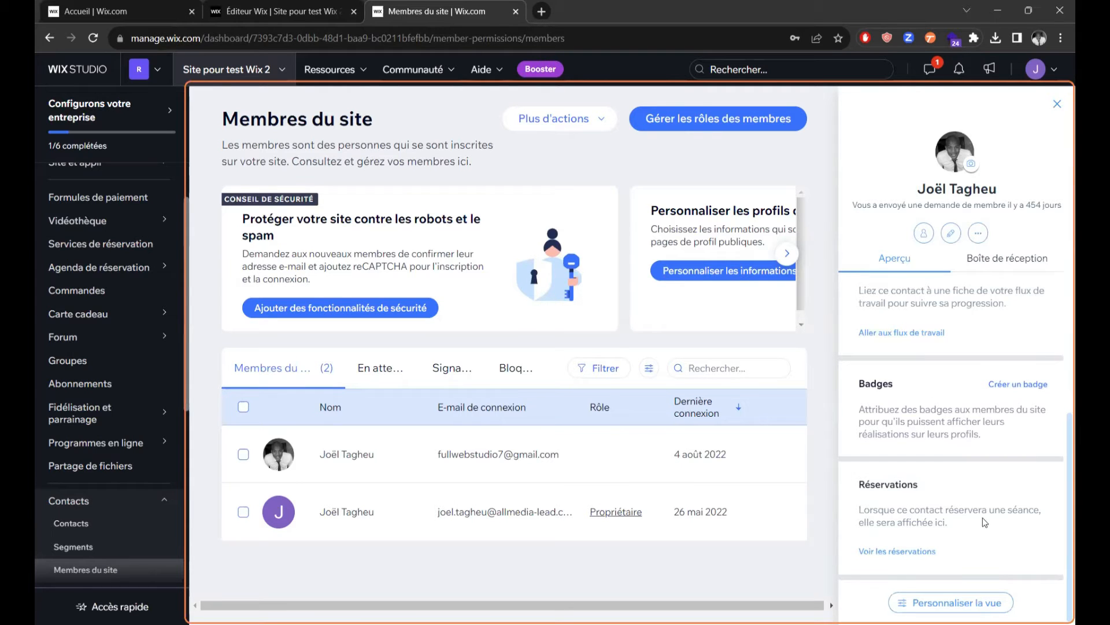
{"action": "scroll", "coordinate": [990, 533], "scroll_direction": "up", "scroll_amount": 1}
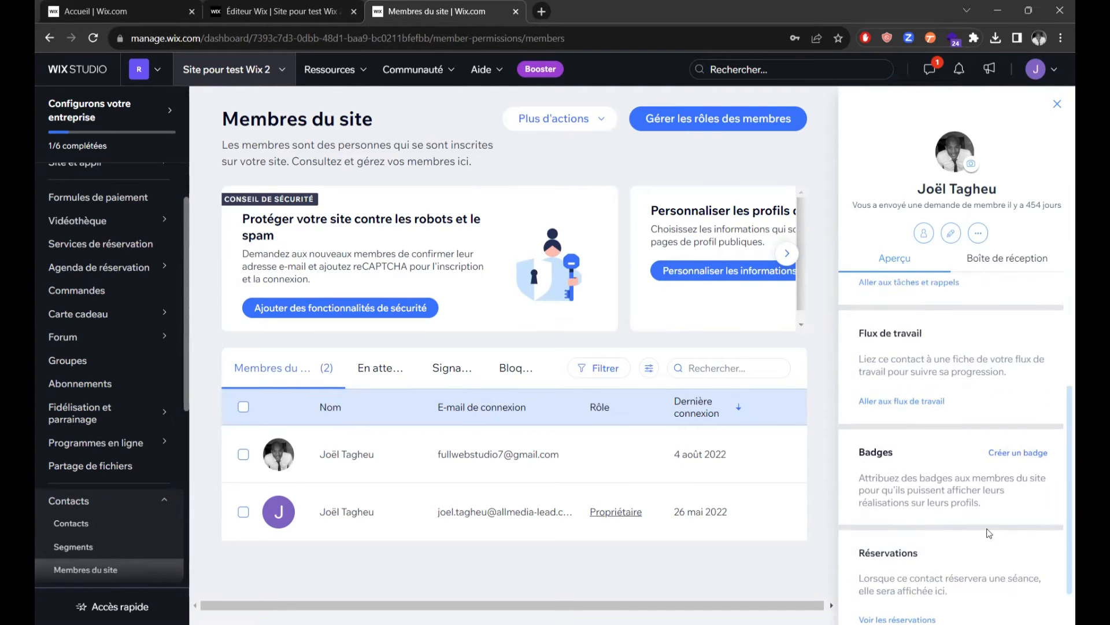
{"action": "scroll", "coordinate": [989, 533], "scroll_direction": "up", "scroll_amount": 2}
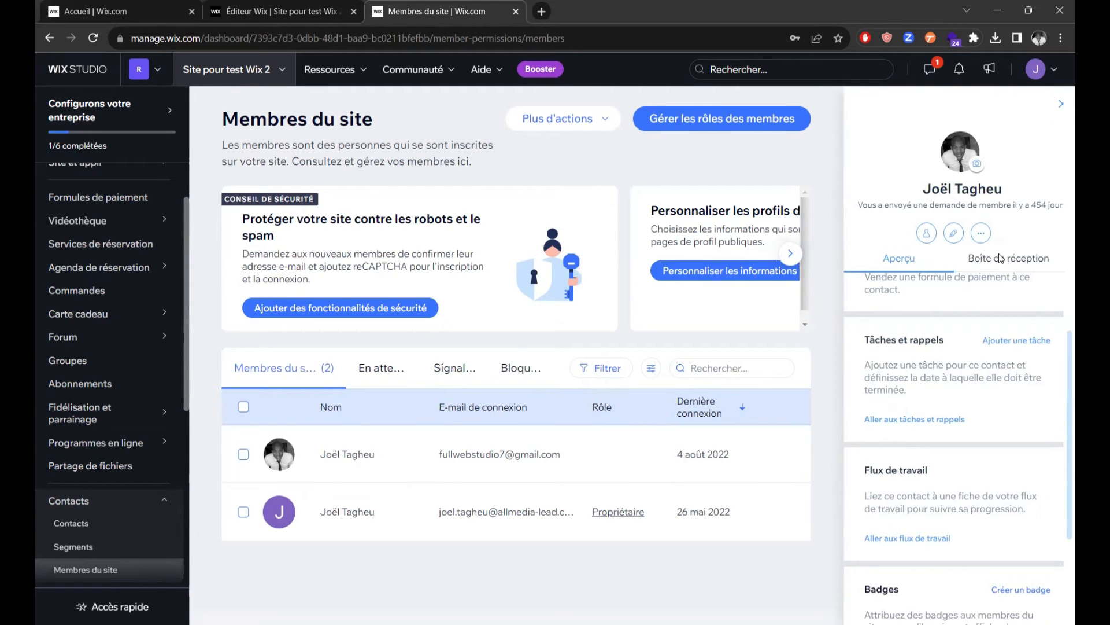
- Close the member card and check the En attente, Signalés and Bloqués member lists
{"action": "left_click", "coordinate": [1057, 104]}
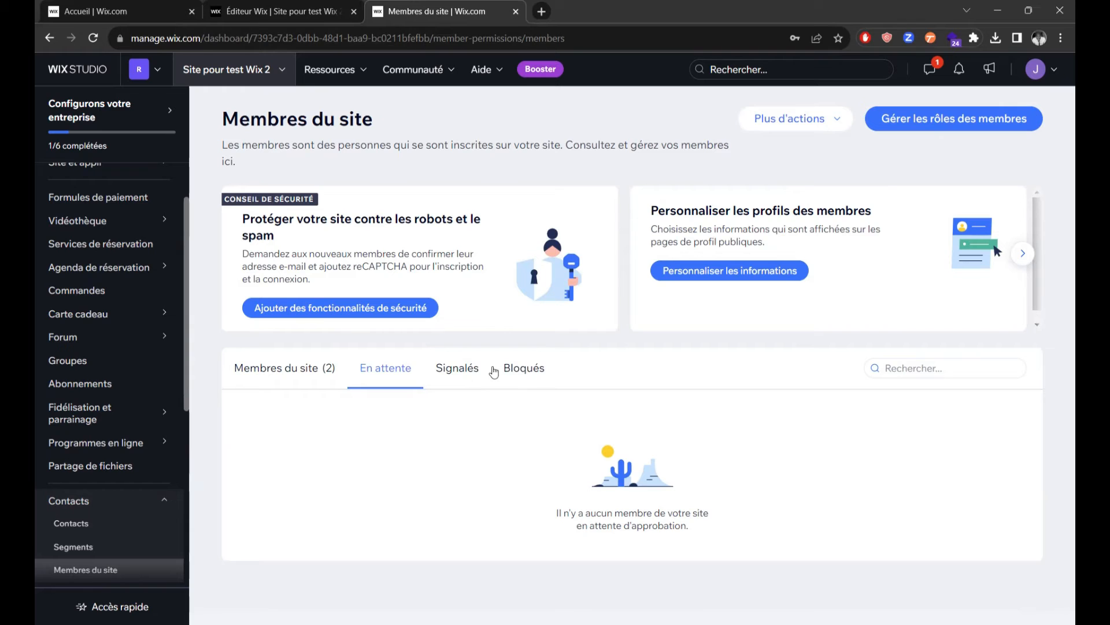
{"action": "left_click", "coordinate": [457, 368]}
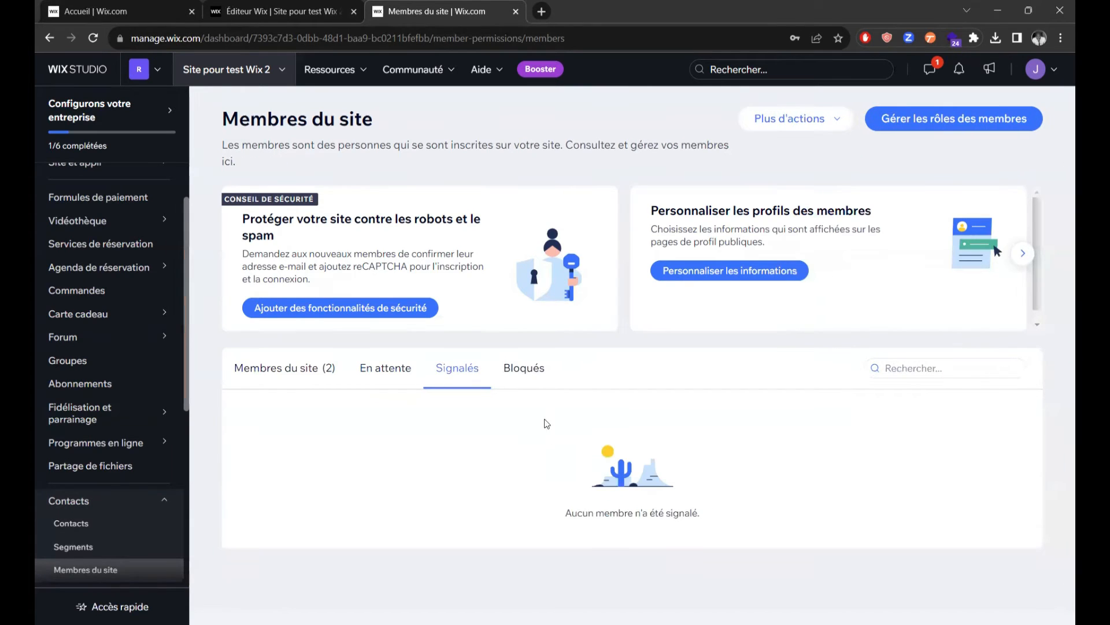
{"action": "left_click", "coordinate": [524, 367]}
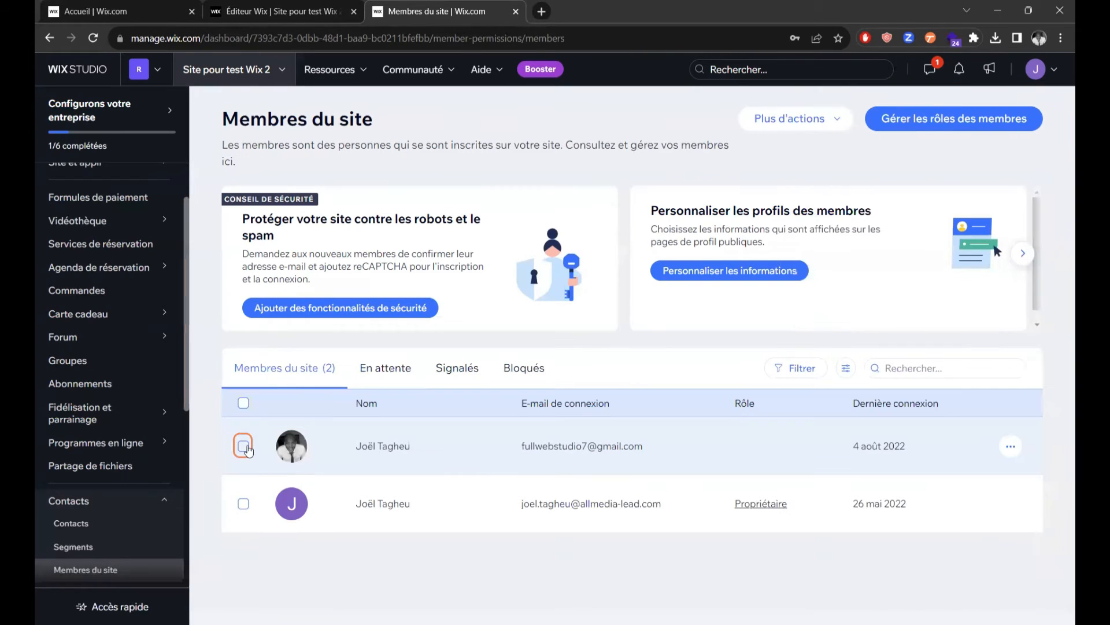
- View the actions available for the first member, clear its selection, and open the En attente list
{"action": "left_click", "coordinate": [243, 446]}
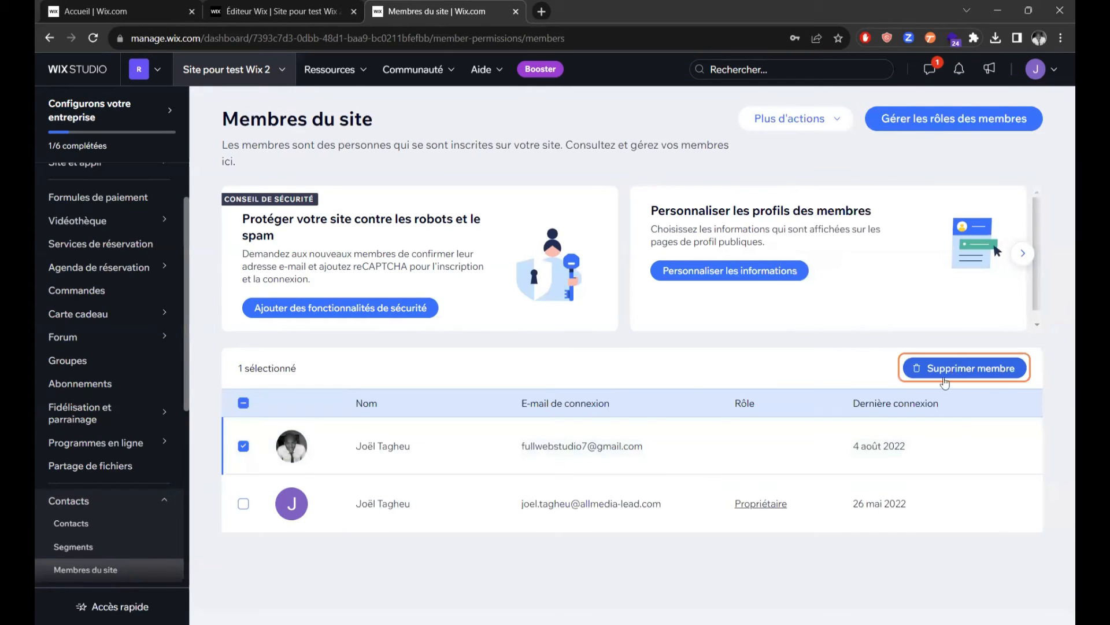
{"action": "left_click", "coordinate": [1009, 454]}
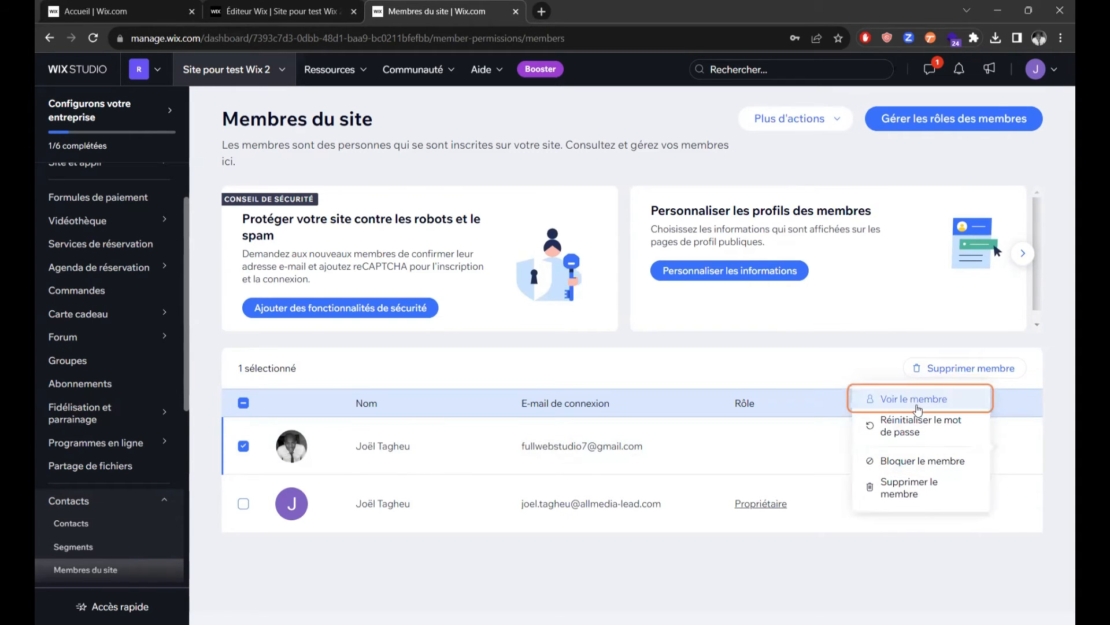
{"action": "left_click", "coordinate": [243, 445]}
{"action": "left_click", "coordinate": [327, 463]}
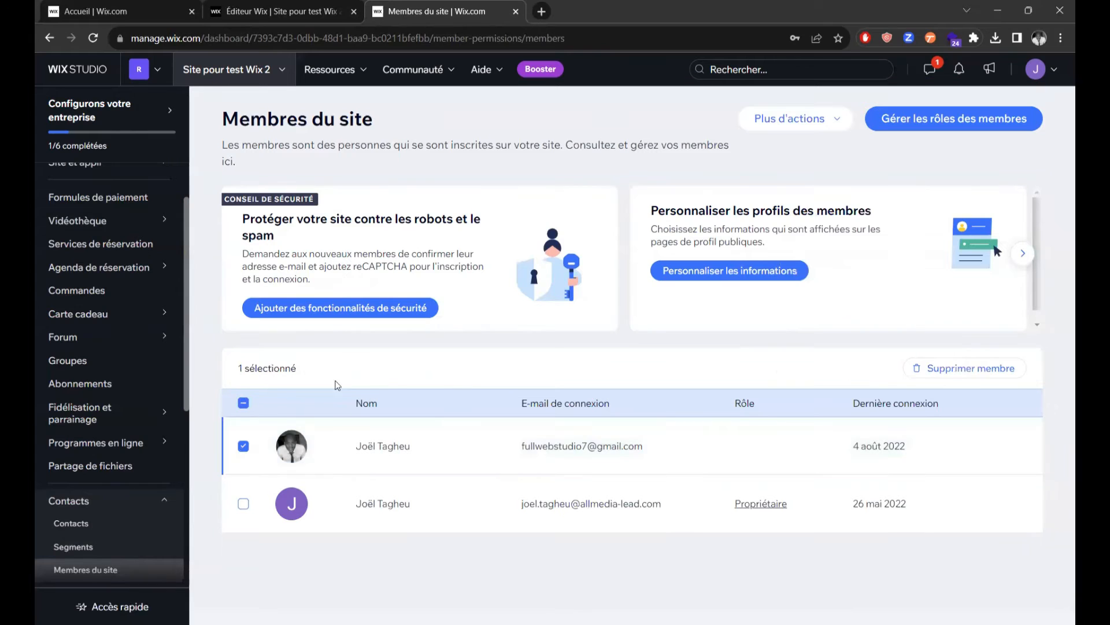
{"action": "left_click", "coordinate": [245, 450]}
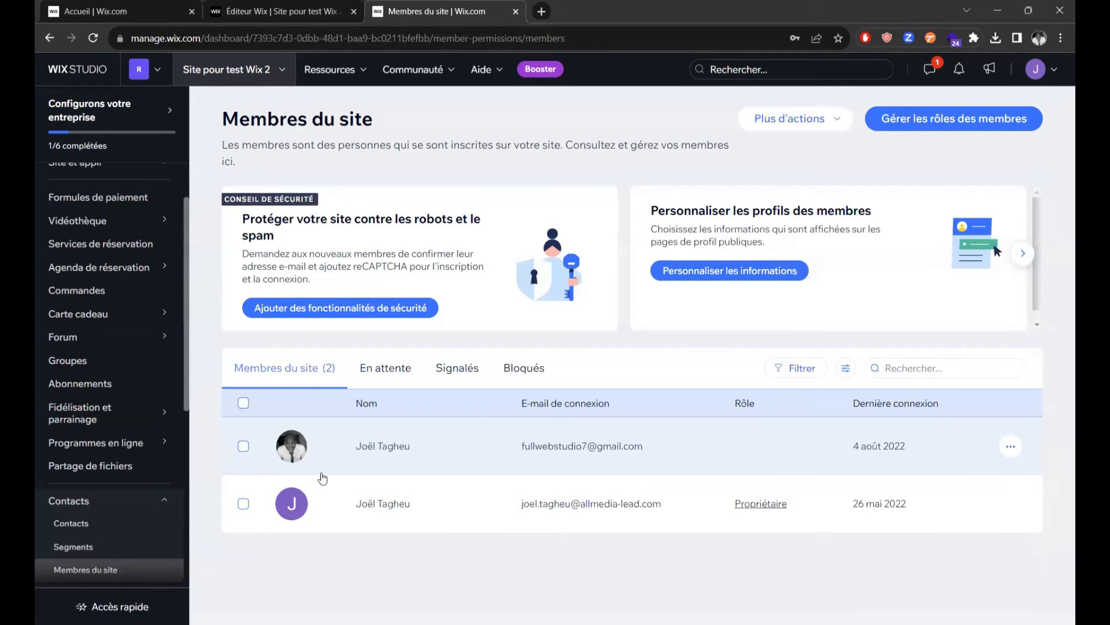
{"action": "left_click", "coordinate": [399, 373]}
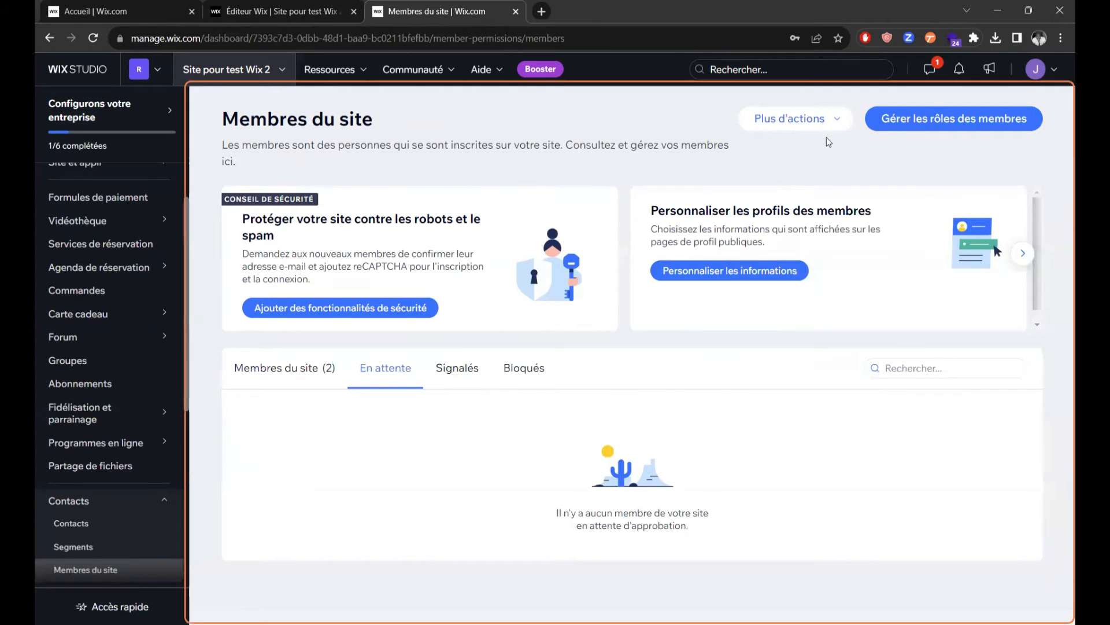
- Review the page permissions (Définir les autorisations) and the Tous les membres role under Gérer les rôles des membres
{"action": "left_click", "coordinate": [827, 115]}
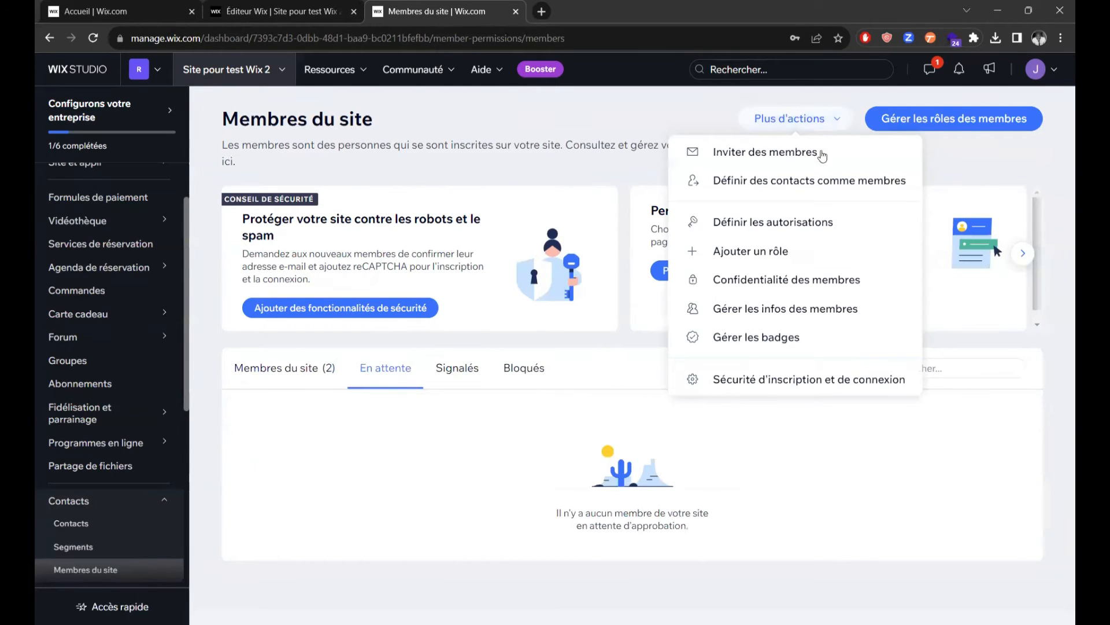
{"action": "left_click", "coordinate": [797, 225]}
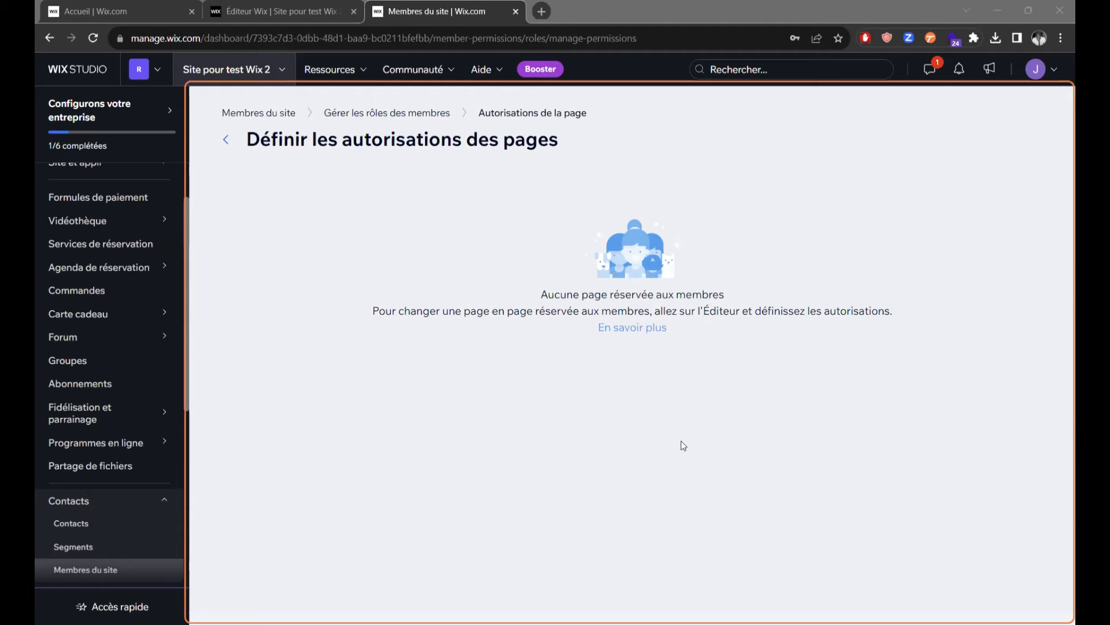
{"action": "left_click", "coordinate": [397, 117]}
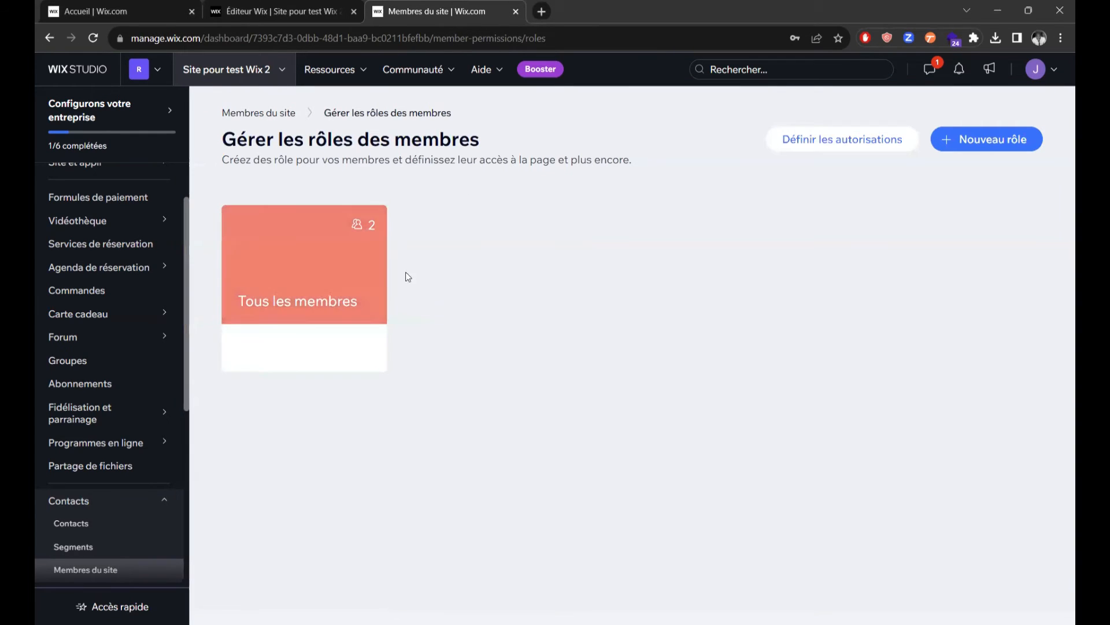
{"action": "left_click", "coordinate": [325, 238]}
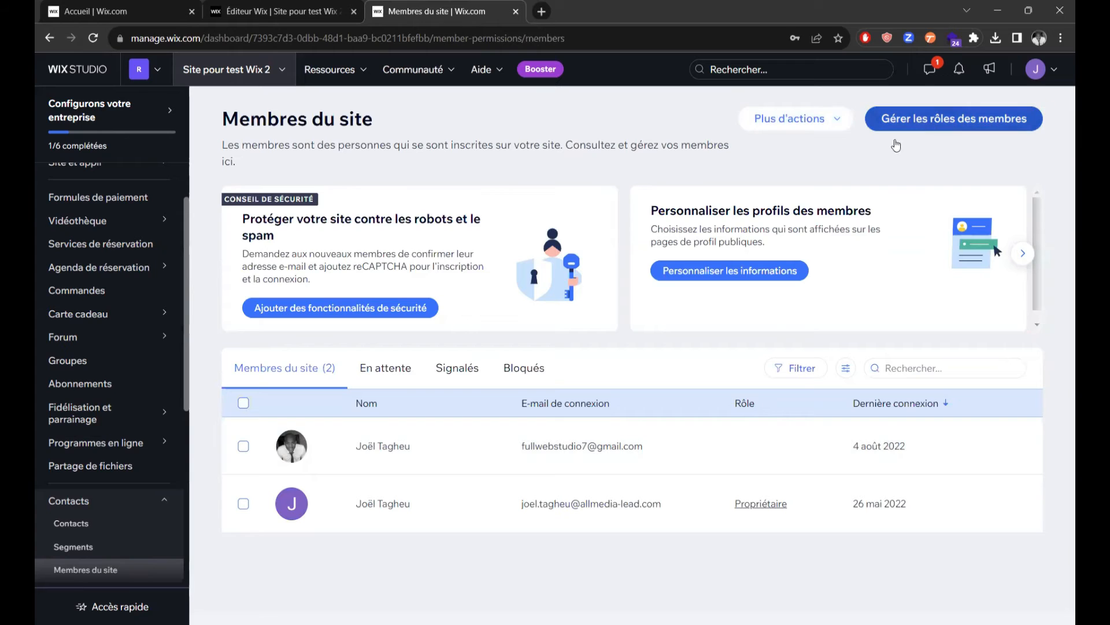
- Create and save a new member role named VIP, and open Autorisations de la page from its permissions
{"action": "left_click", "coordinate": [895, 119]}
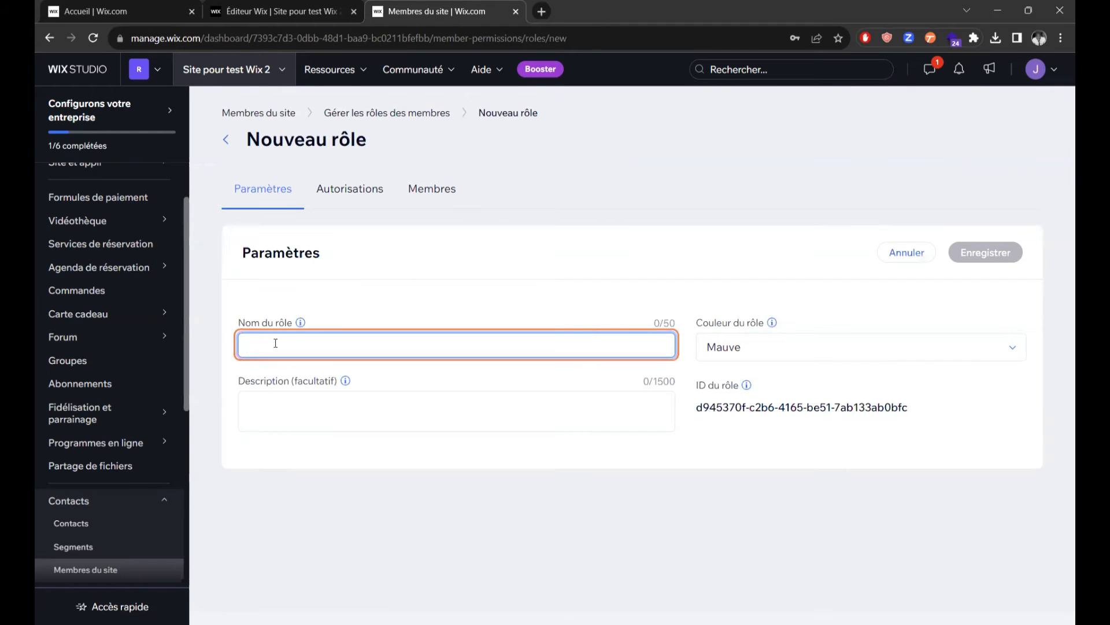
{"action": "type", "text": "VIP"}
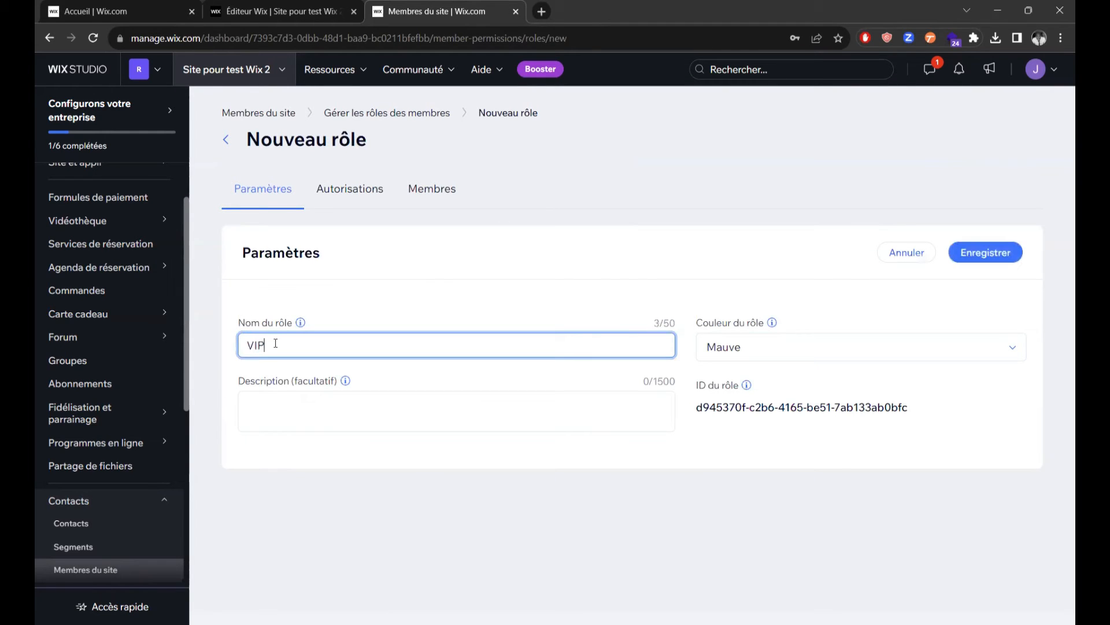
{"action": "left_click", "coordinate": [342, 189]}
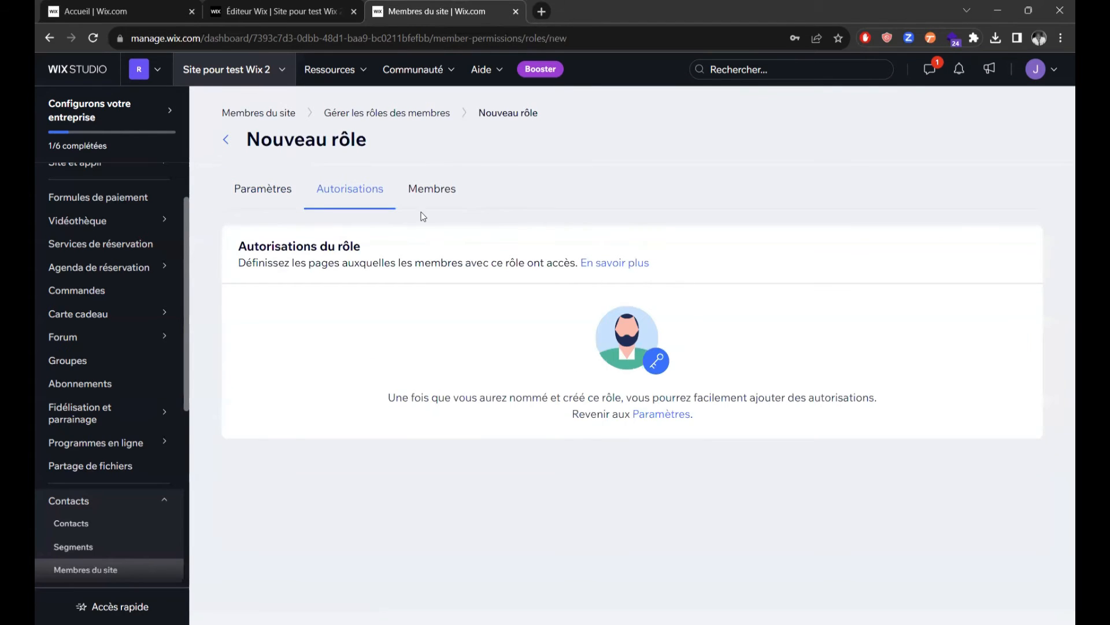
{"action": "left_click", "coordinate": [272, 190]}
{"action": "left_click", "coordinate": [982, 254]}
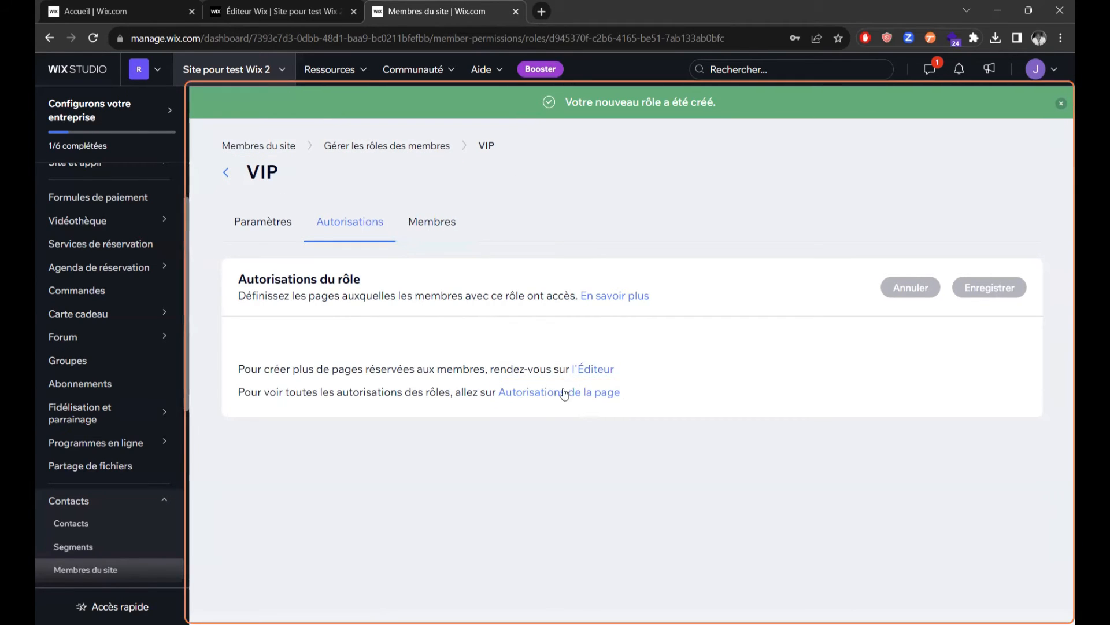
{"action": "left_click", "coordinate": [541, 395]}
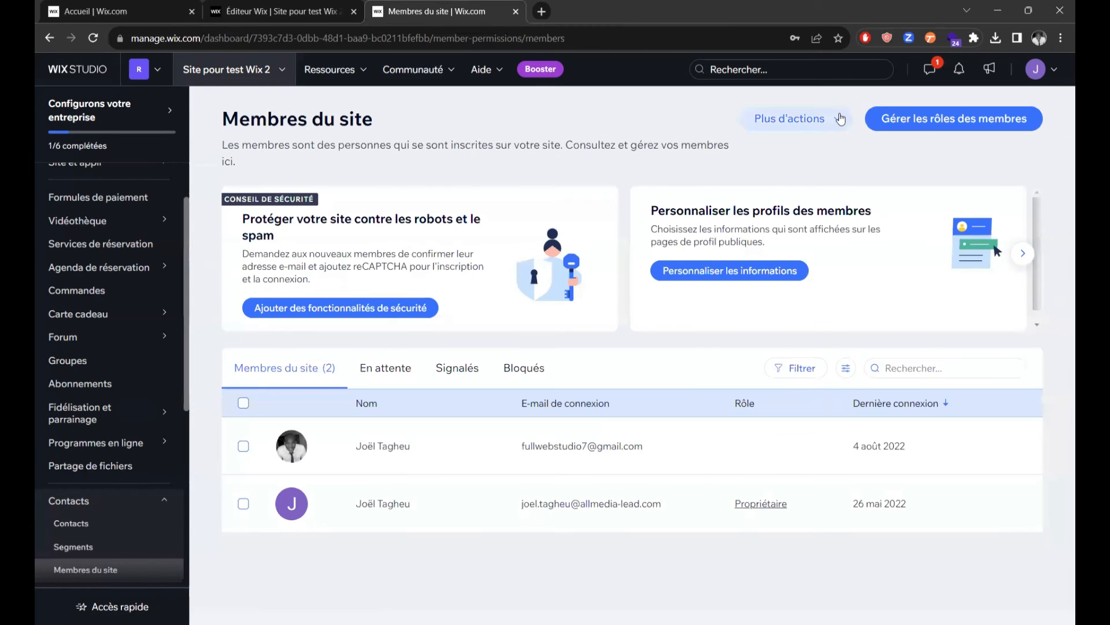
- Review the member profile privacy options under Confidentialité des membres, and return to Paramètres des membres du site
{"action": "left_click", "coordinate": [840, 119]}
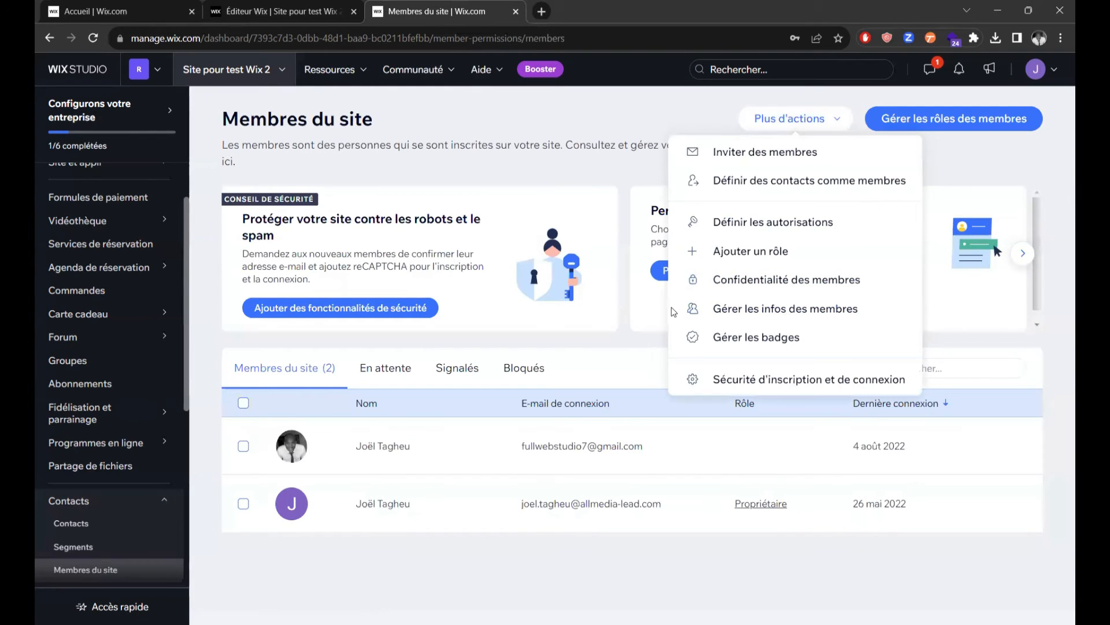
{"action": "left_click", "coordinate": [684, 278]}
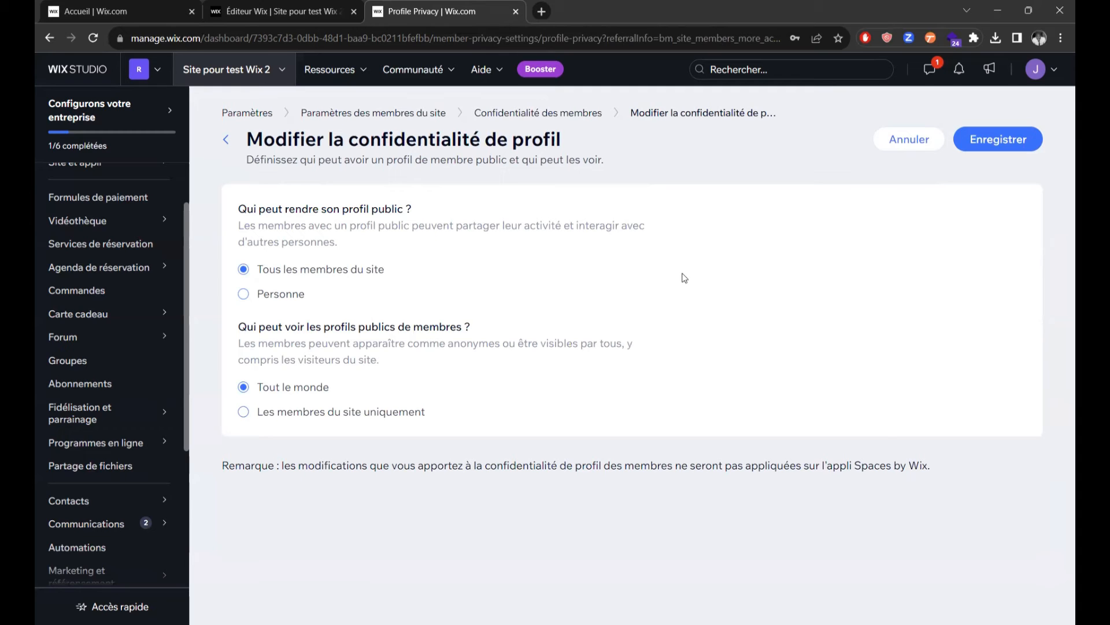
{"action": "left_click", "coordinate": [545, 113]}
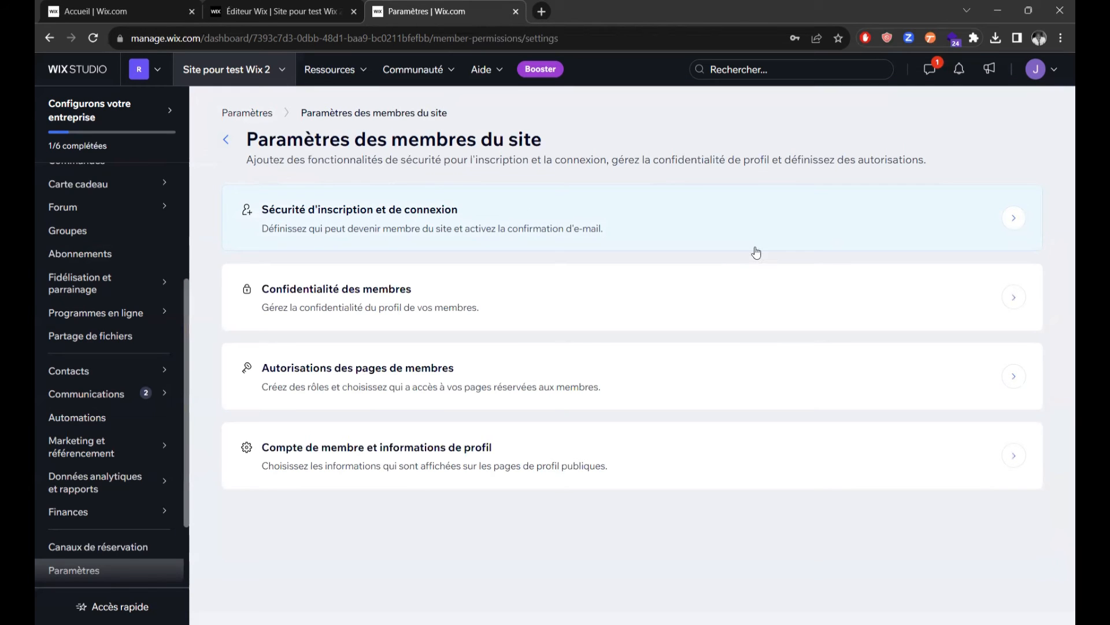
- Review the membership approval, e-mail confirmation and reCAPTCHA options under Sécurité d'inscription et de connexion, and return to the member settings
{"action": "left_click", "coordinate": [506, 209]}
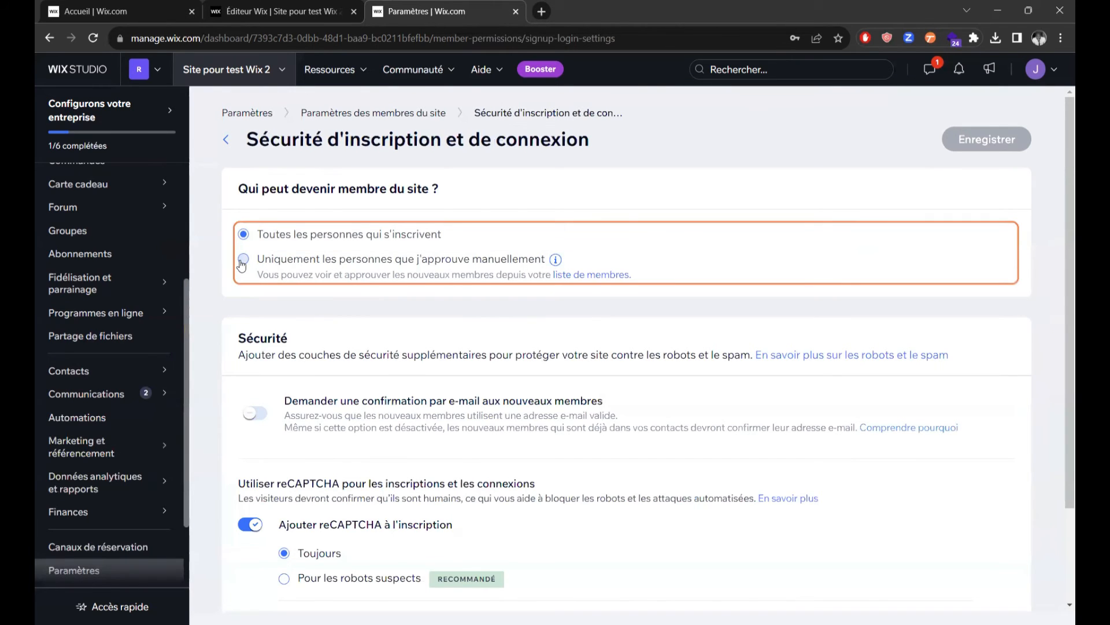
{"action": "scroll", "coordinate": [347, 376], "scroll_direction": "down", "scroll_amount": 2}
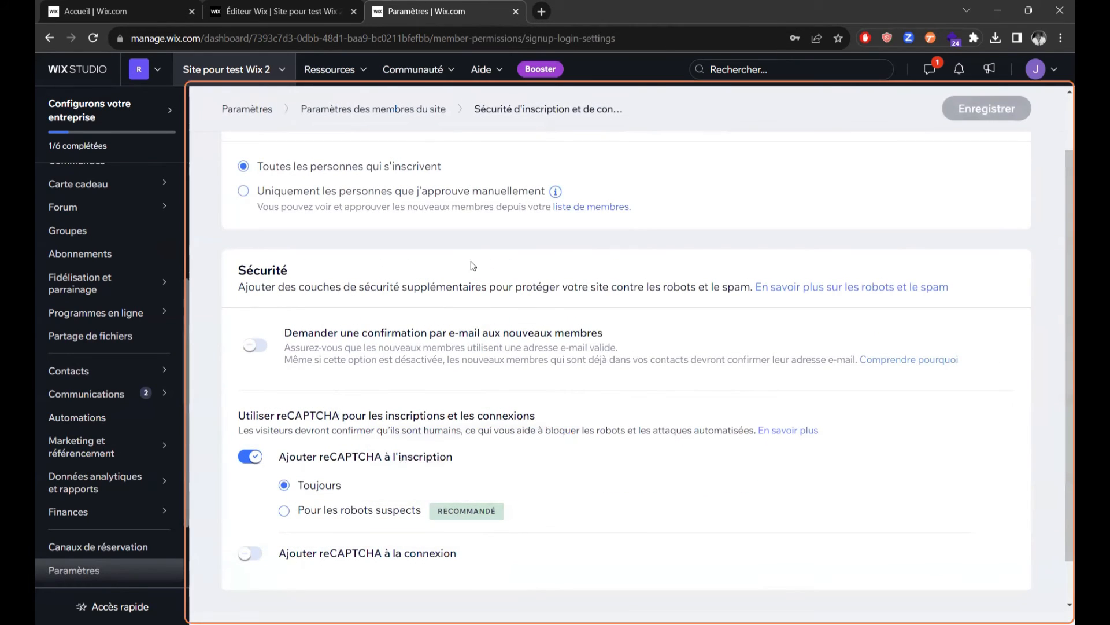
{"action": "mouse_move", "coordinate": [491, 483]}
{"action": "scroll", "coordinate": [566, 341], "scroll_direction": "up", "scroll_amount": 2}
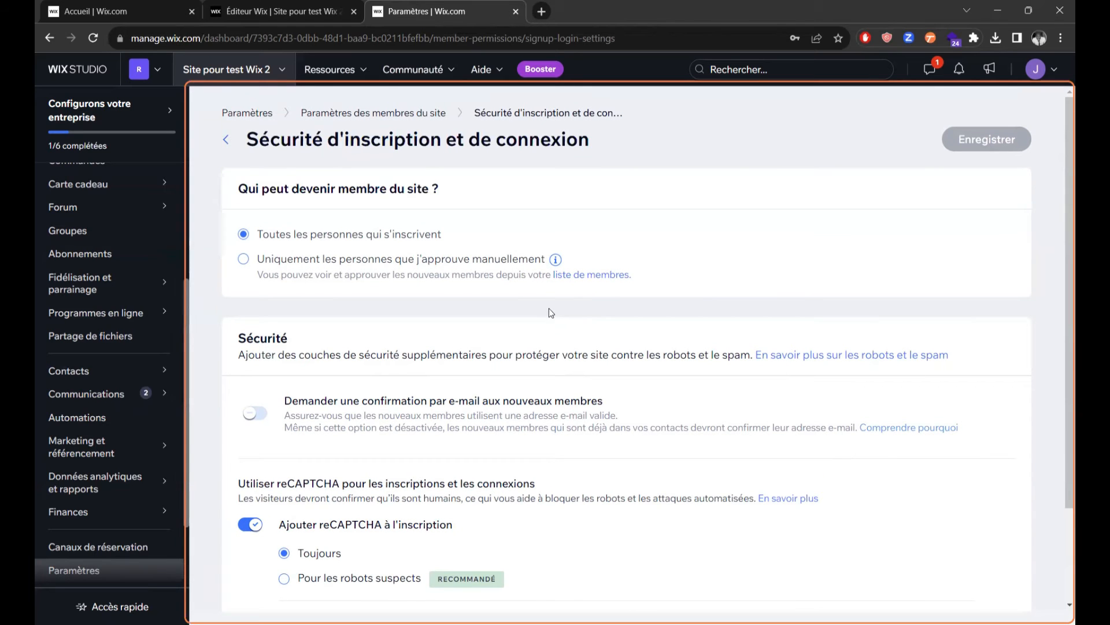
{"action": "left_click", "coordinate": [373, 113]}
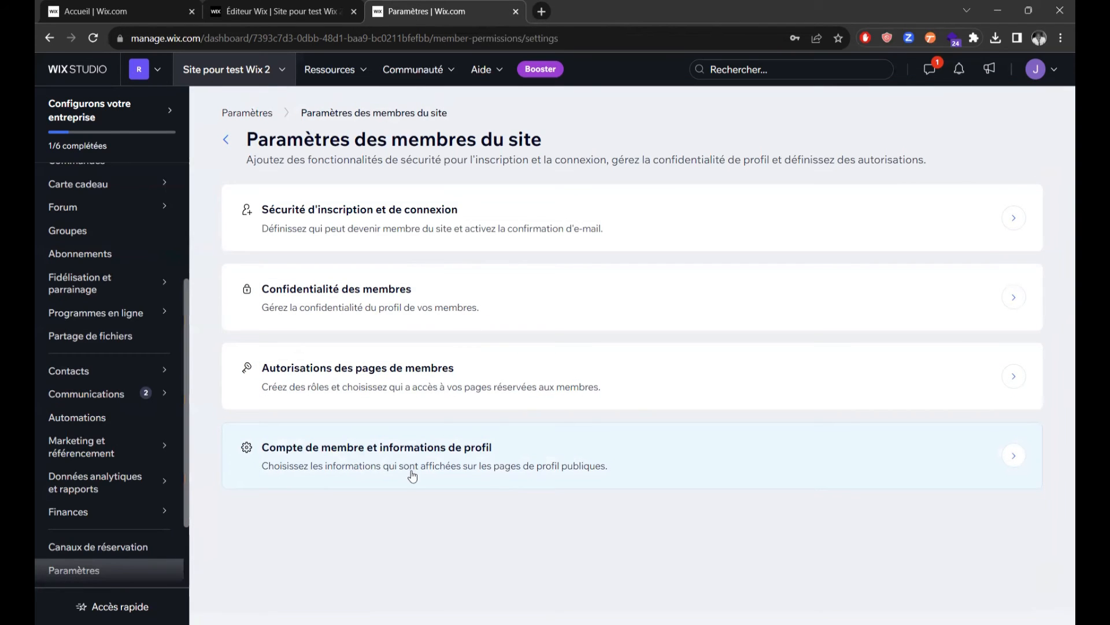
- Open Compte de membre et informations de profil, examine the extra fields available to add, and close that list
{"action": "left_click", "coordinate": [555, 450]}
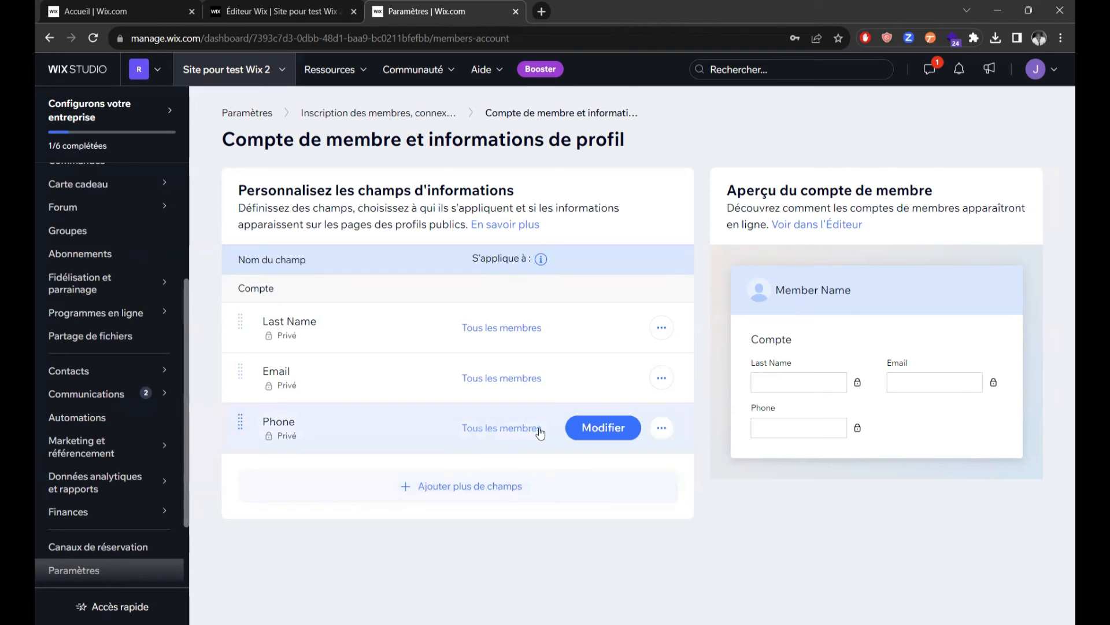
{"action": "left_click", "coordinate": [529, 479]}
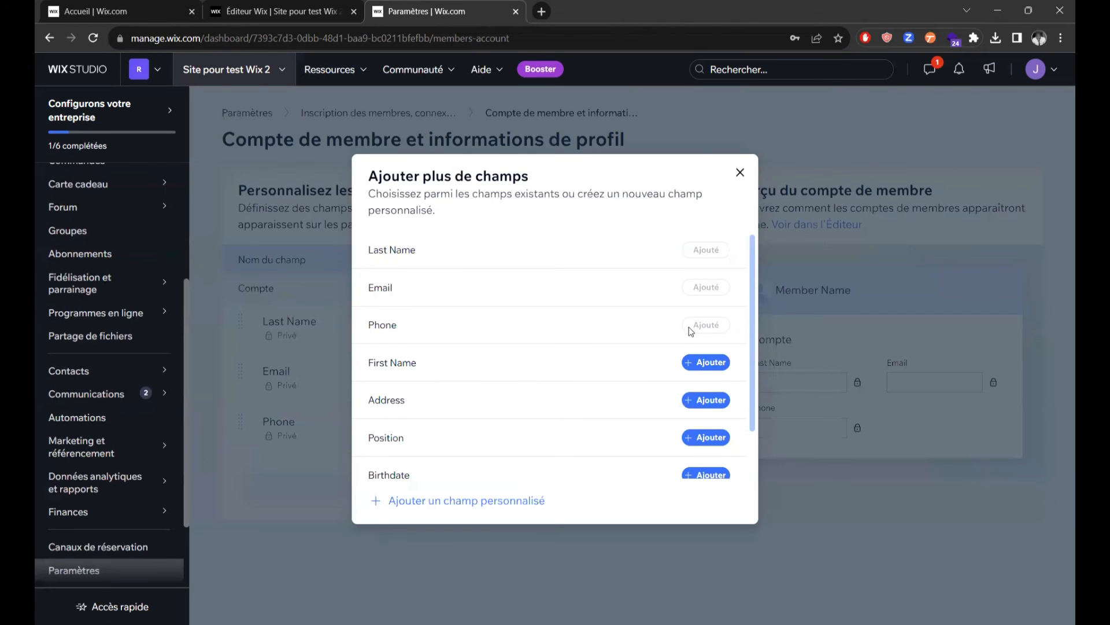
{"action": "scroll", "coordinate": [689, 356], "scroll_direction": "down", "scroll_amount": 1}
{"action": "scroll", "coordinate": [689, 355], "scroll_direction": "down", "scroll_amount": 1}
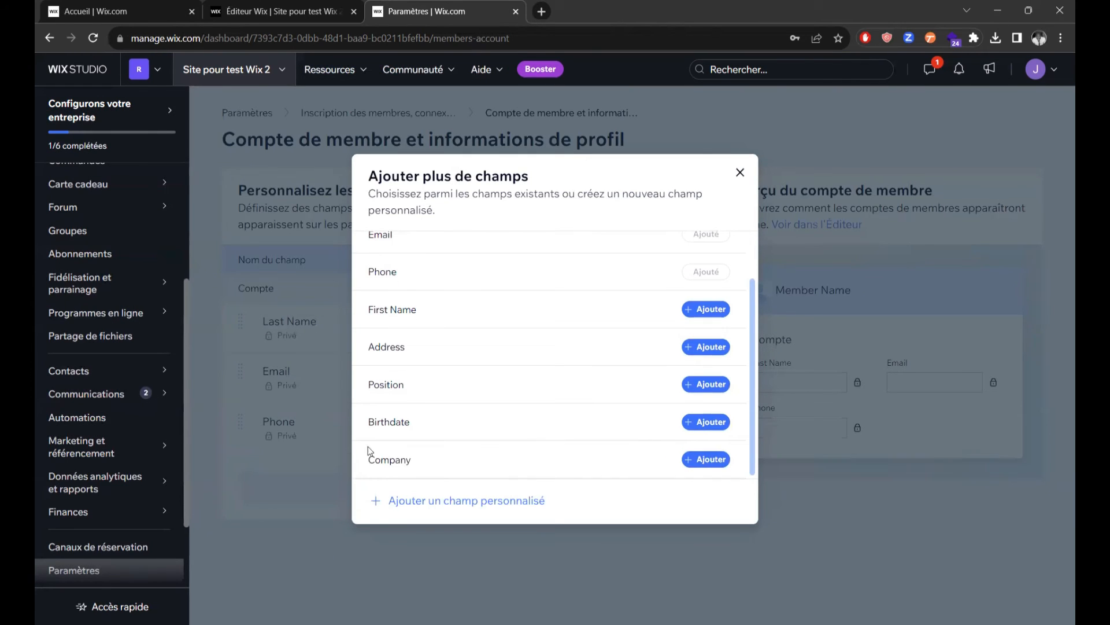
{"action": "left_click", "coordinate": [740, 172]}
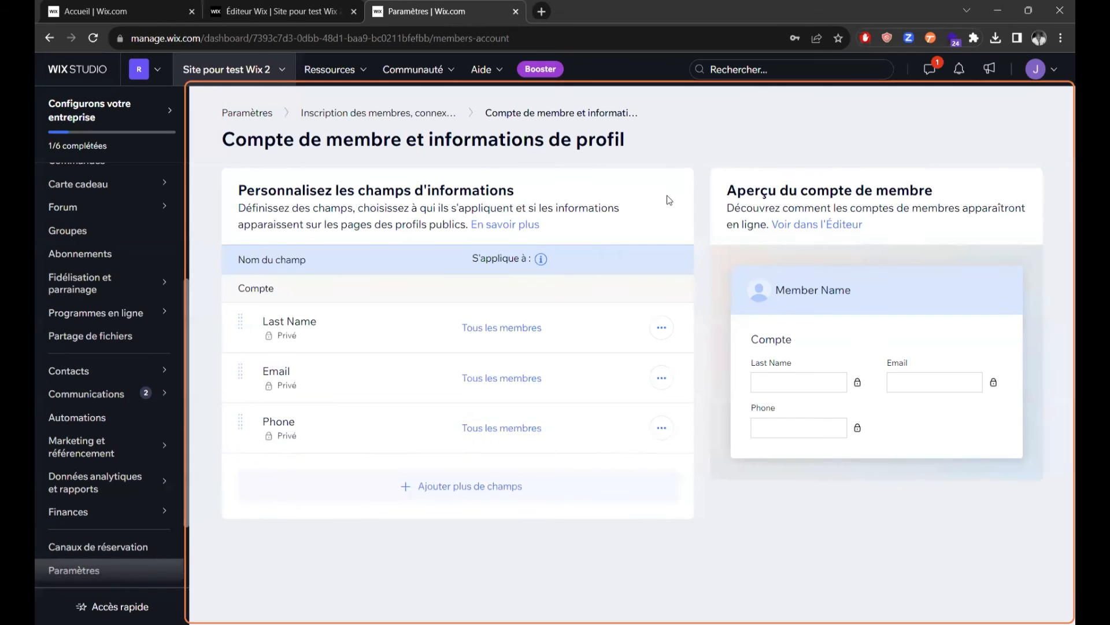
- Move the Last Name field below Email, set its privacy to Public, and save the field
{"action": "left_click_drag", "start_coordinate": [611, 332], "coordinate": [617, 378]}
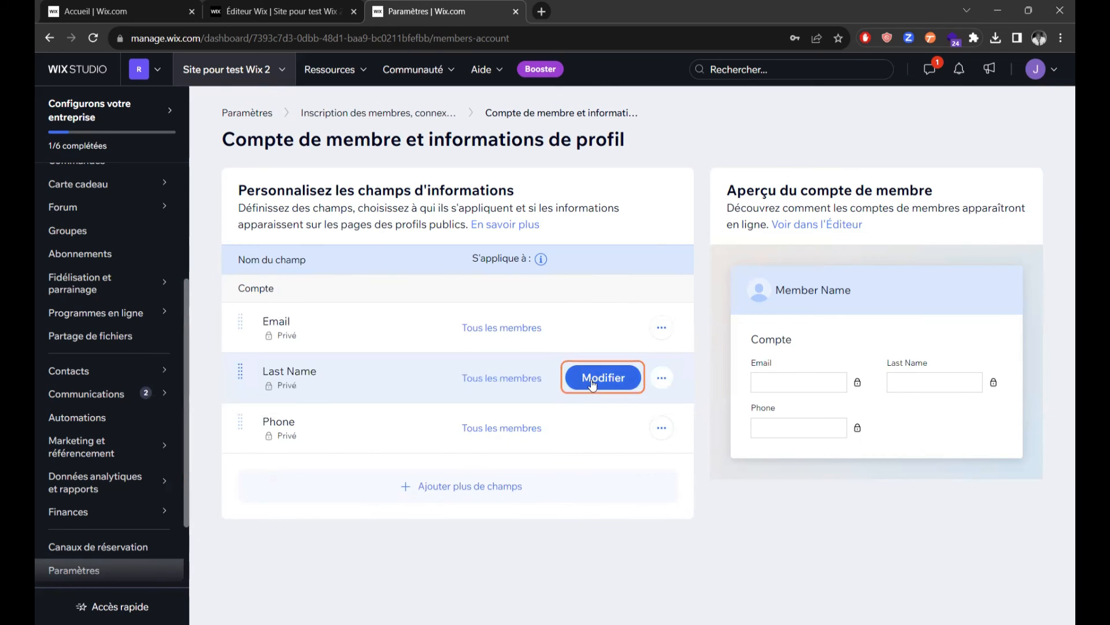
{"action": "left_click", "coordinate": [624, 391]}
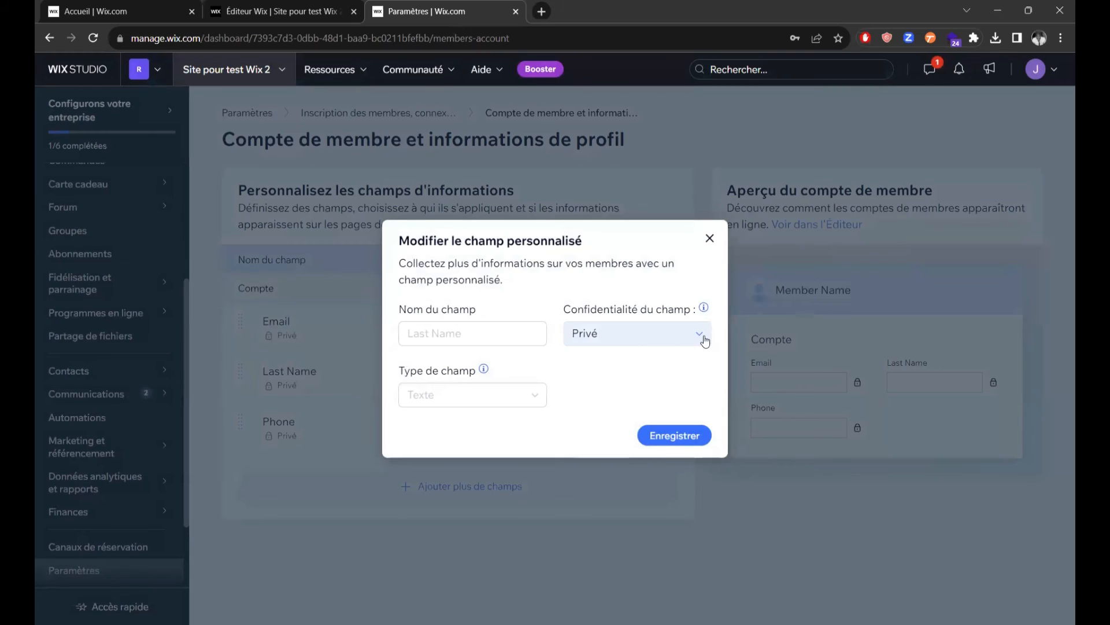
{"action": "left_click", "coordinate": [652, 334]}
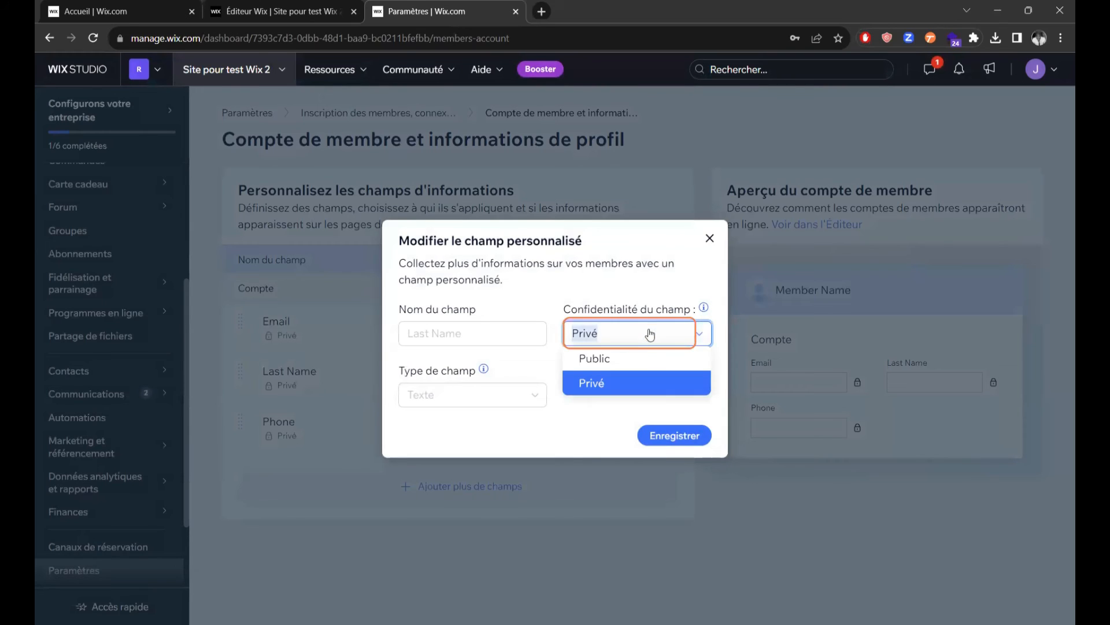
{"action": "left_click", "coordinate": [613, 365]}
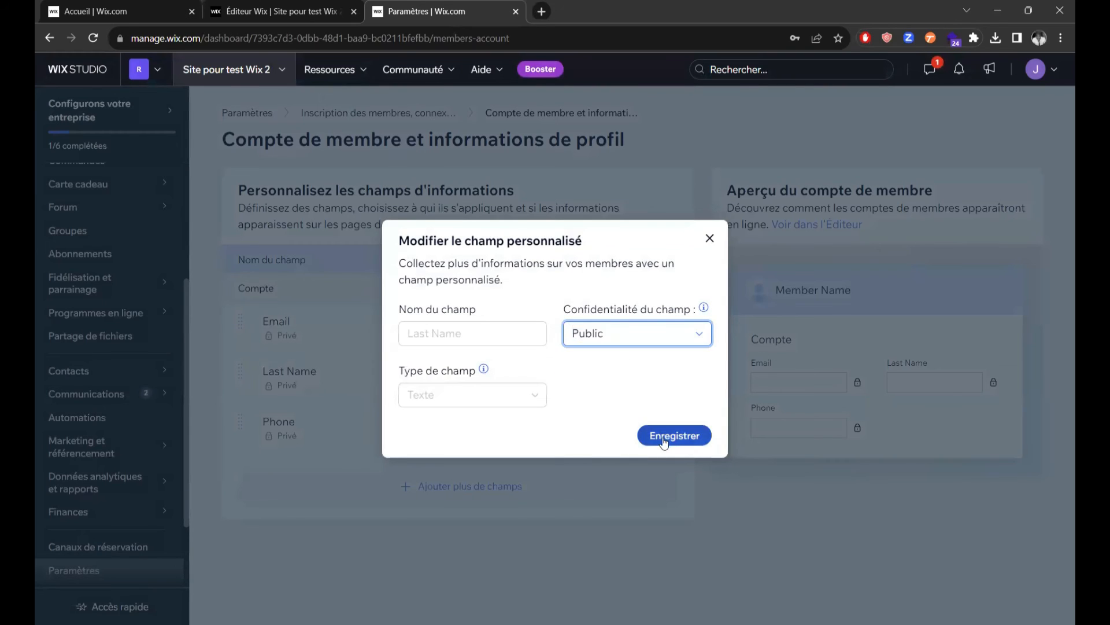
{"action": "left_click", "coordinate": [665, 438]}
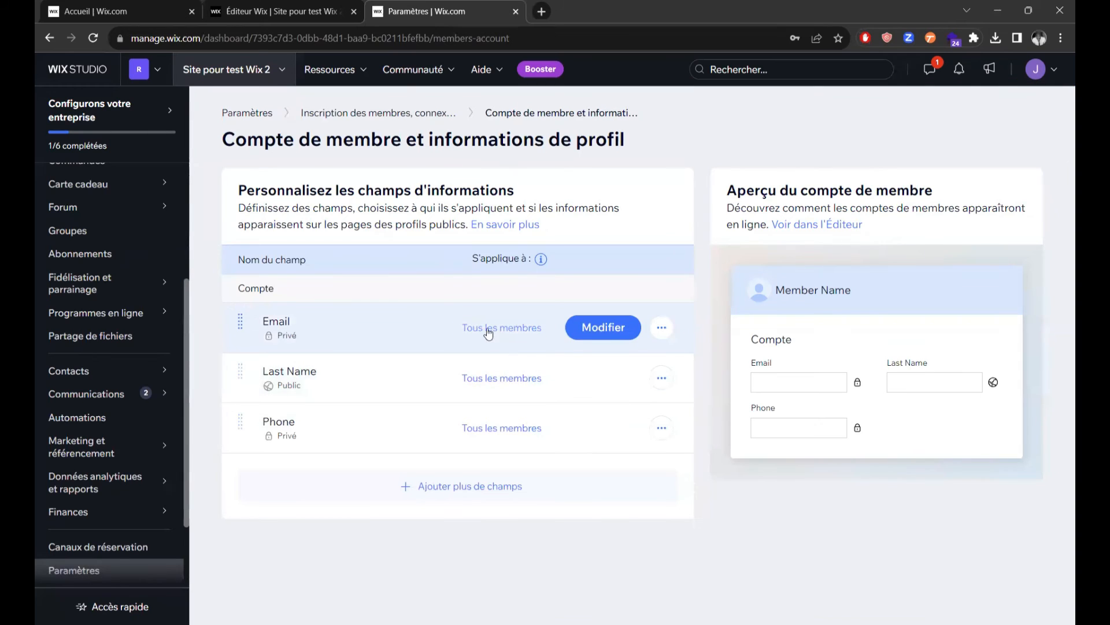
- Check the options for which members the Email field applies to, without changing them
{"action": "left_click", "coordinate": [516, 331]}
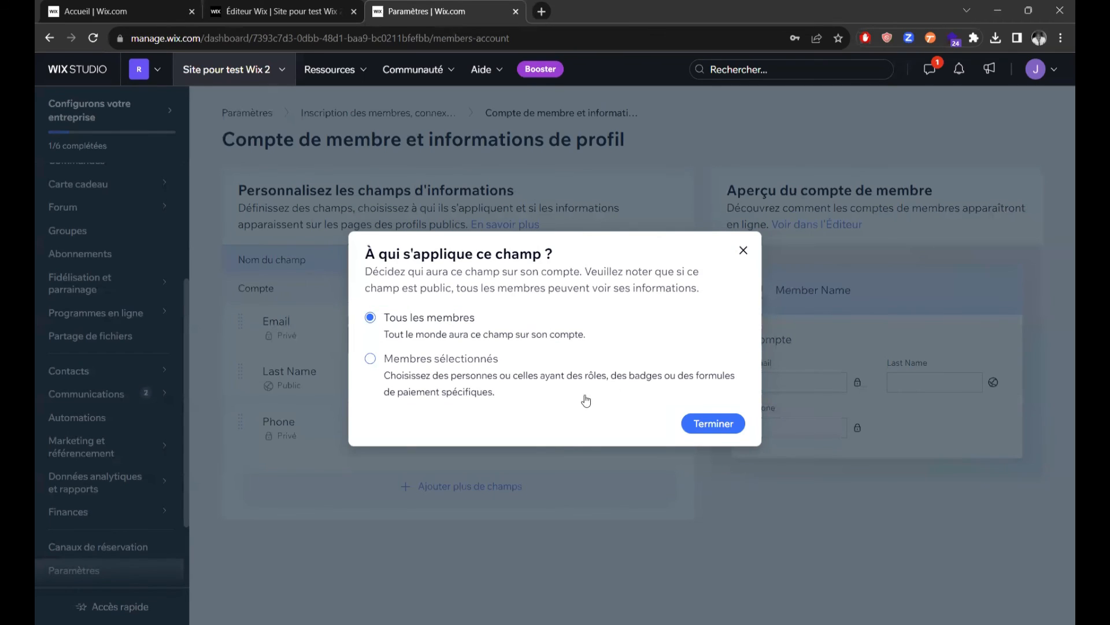
{"action": "left_click", "coordinate": [319, 483]}
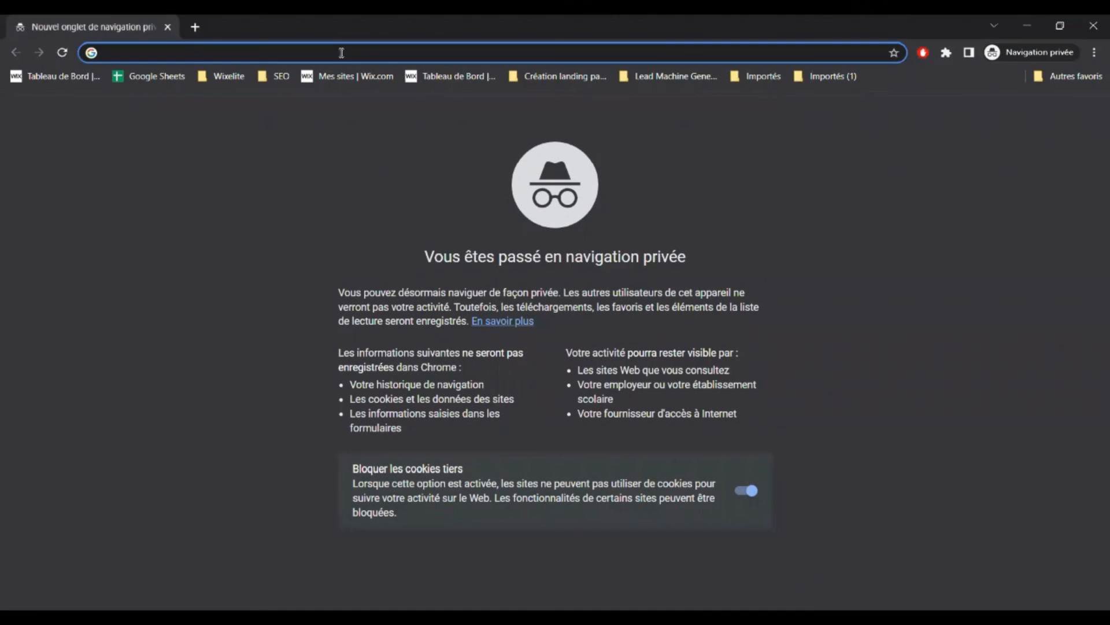
- Search Google for "therapeute voiron" in a private browsing window and look through the results
{"action": "type", "text": "therapeute voiron"}
{"action": "key", "text": "Return"}
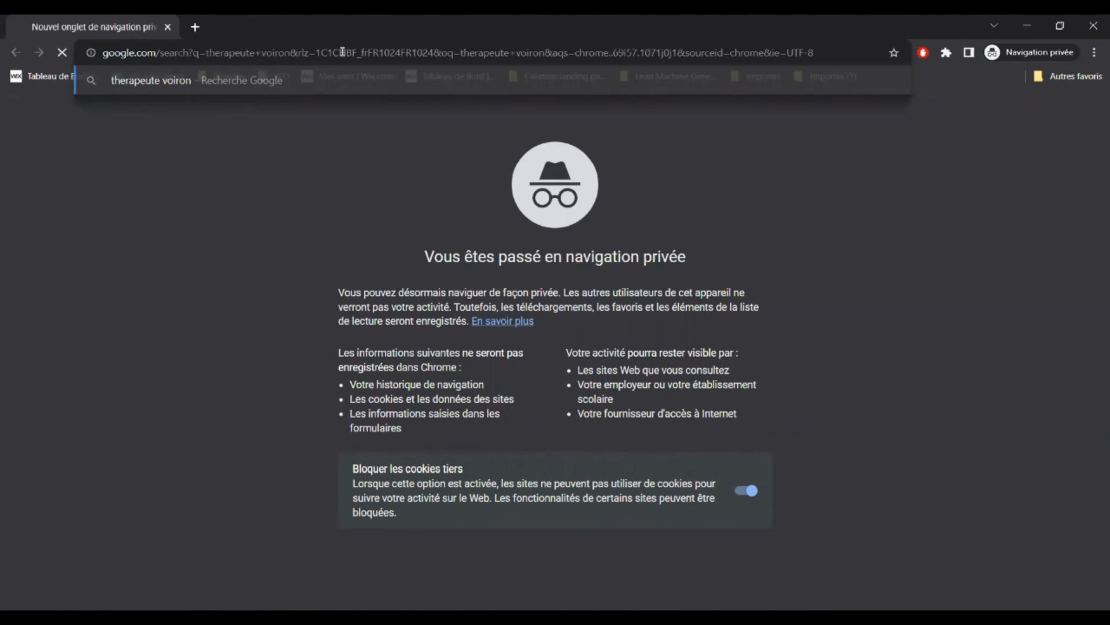
{"action": "scroll", "coordinate": [520, 202], "scroll_direction": "down", "scroll_amount": 4}
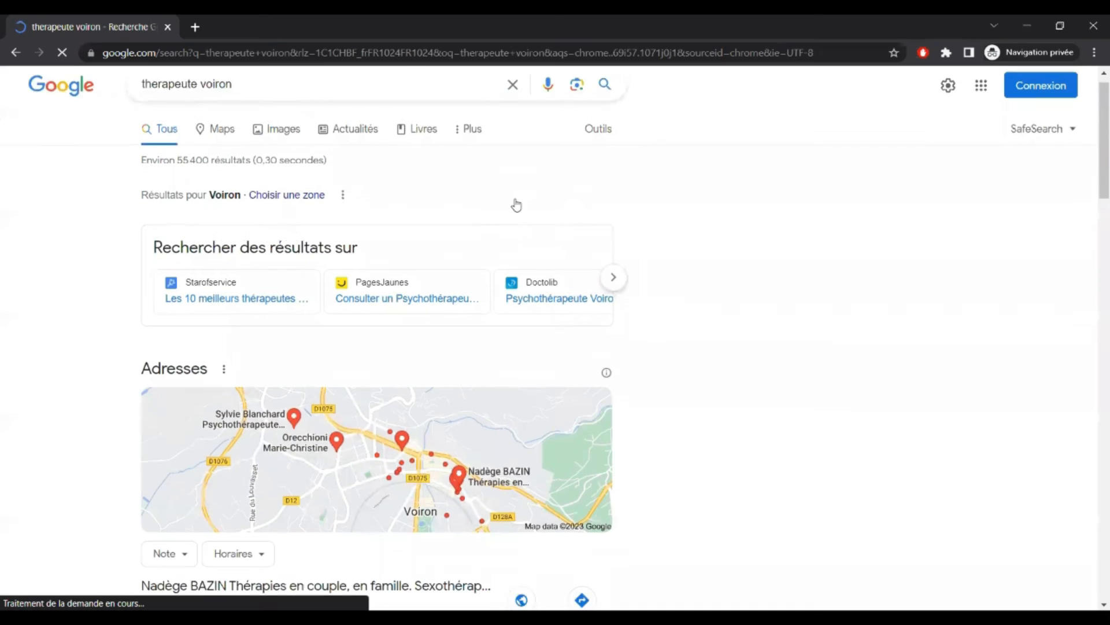
{"action": "scroll", "coordinate": [740, 230], "scroll_direction": "down", "scroll_amount": 3}
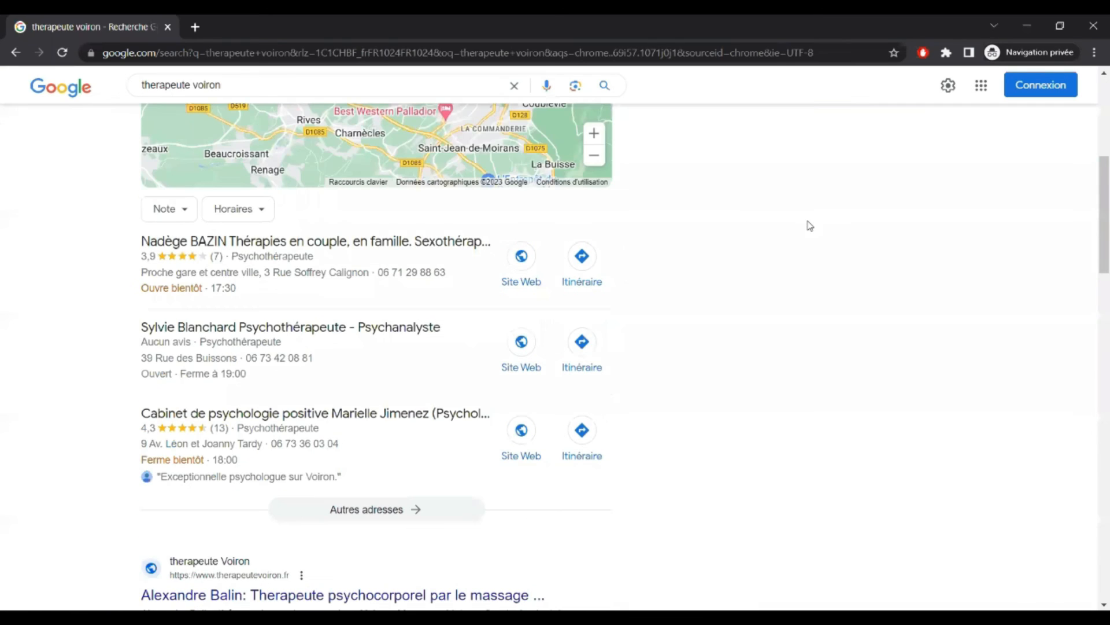
{"action": "scroll", "coordinate": [297, 283], "scroll_direction": "down", "scroll_amount": 5}
- Search for "réparation informatique toulouse" and look through the local businesses and website results
{"action": "triple_click", "coordinate": [227, 87]}
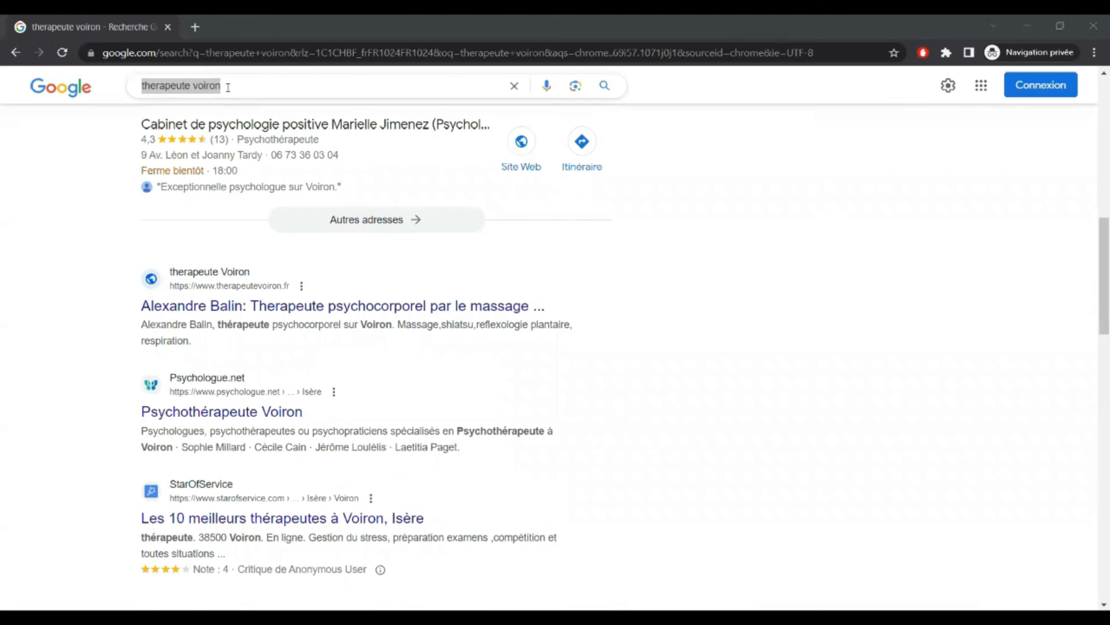
{"action": "left_click", "coordinate": [168, 87]}
{"action": "type", "text": "réparation informatique toulouse"}
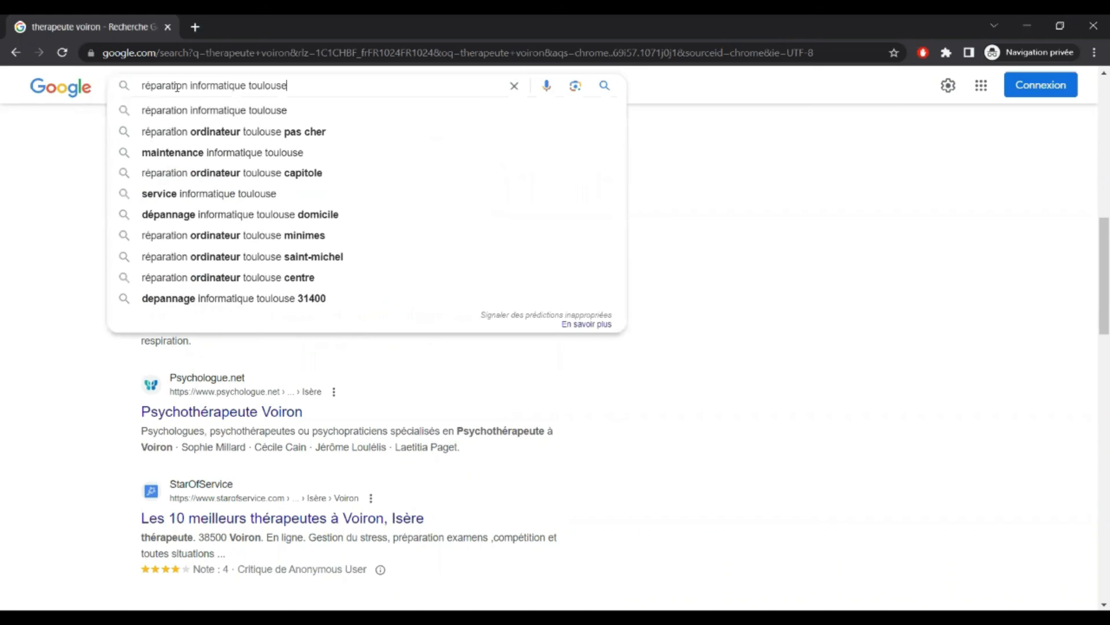
{"action": "key", "text": "Return"}
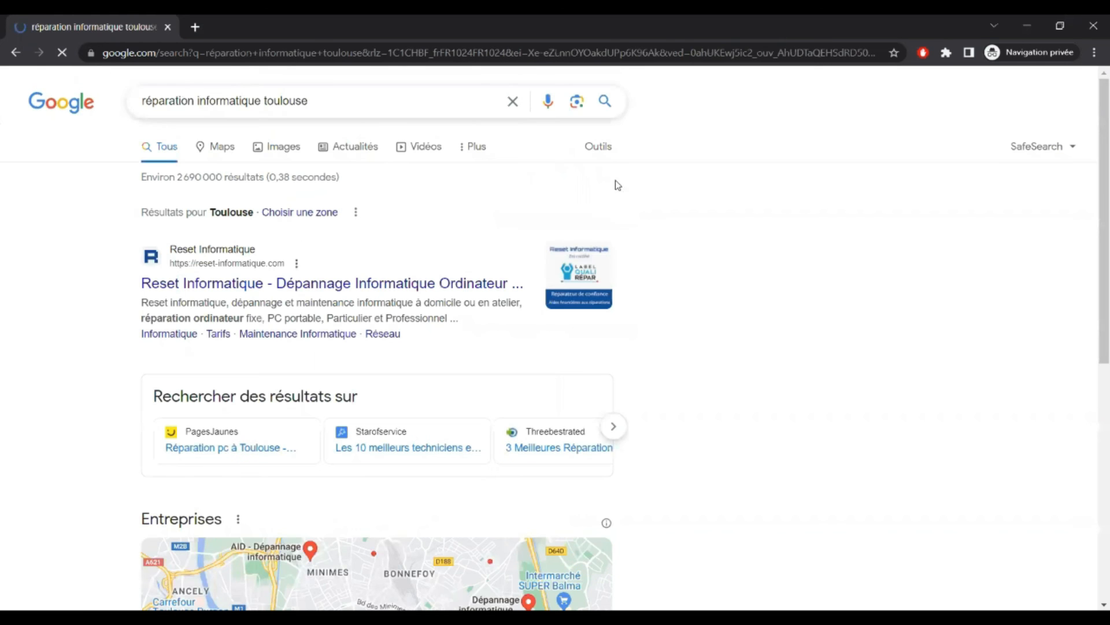
{"action": "scroll", "coordinate": [617, 184], "scroll_direction": "down", "scroll_amount": 2}
{"action": "scroll", "coordinate": [621, 189], "scroll_direction": "down", "scroll_amount": 5}
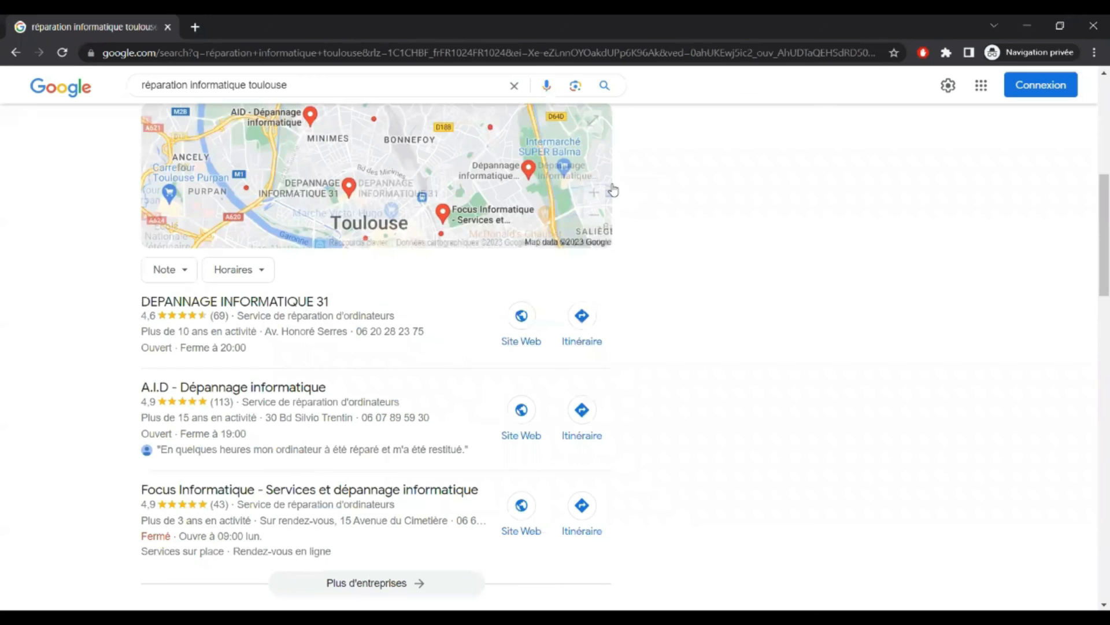
{"action": "scroll", "coordinate": [612, 186], "scroll_direction": "down", "scroll_amount": 5}
{"action": "scroll", "coordinate": [372, 280], "scroll_direction": "down", "scroll_amount": 5}
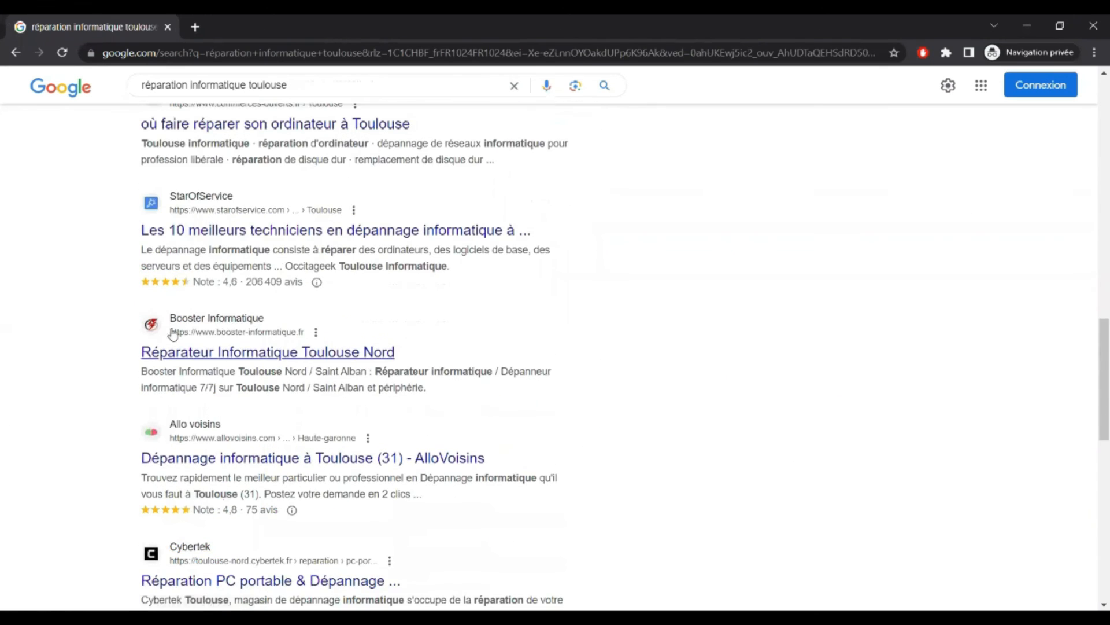
- Replace the query with "énergéticien bordeaux" and look through the search results
{"action": "left_click", "coordinate": [331, 81]}
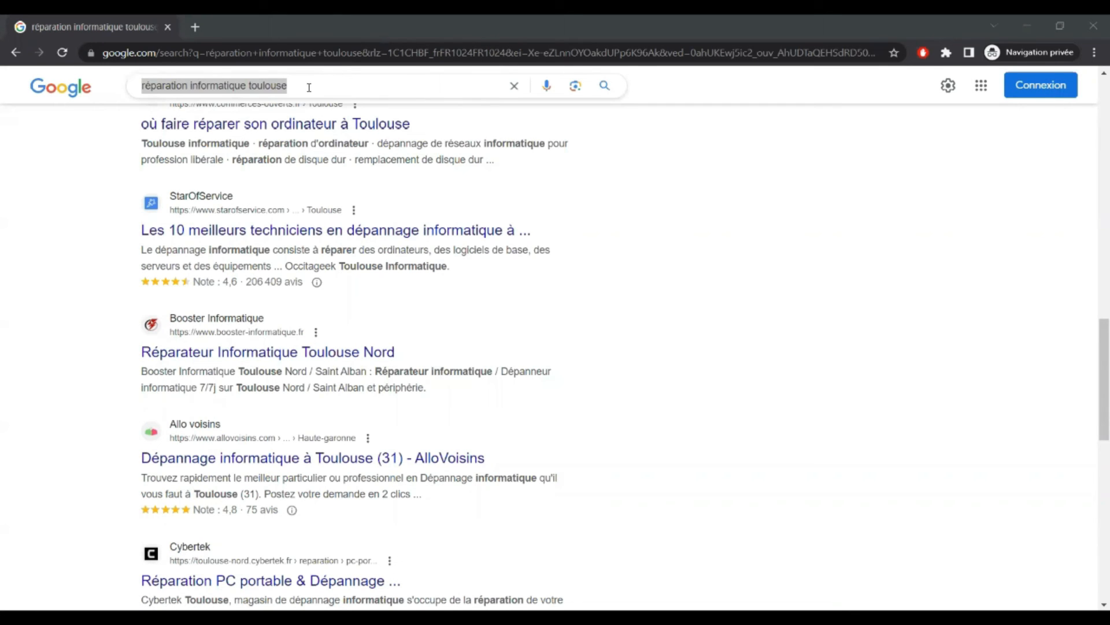
{"action": "type", "text": "énergéticien bordeaux"}
{"action": "key", "text": "Return"}
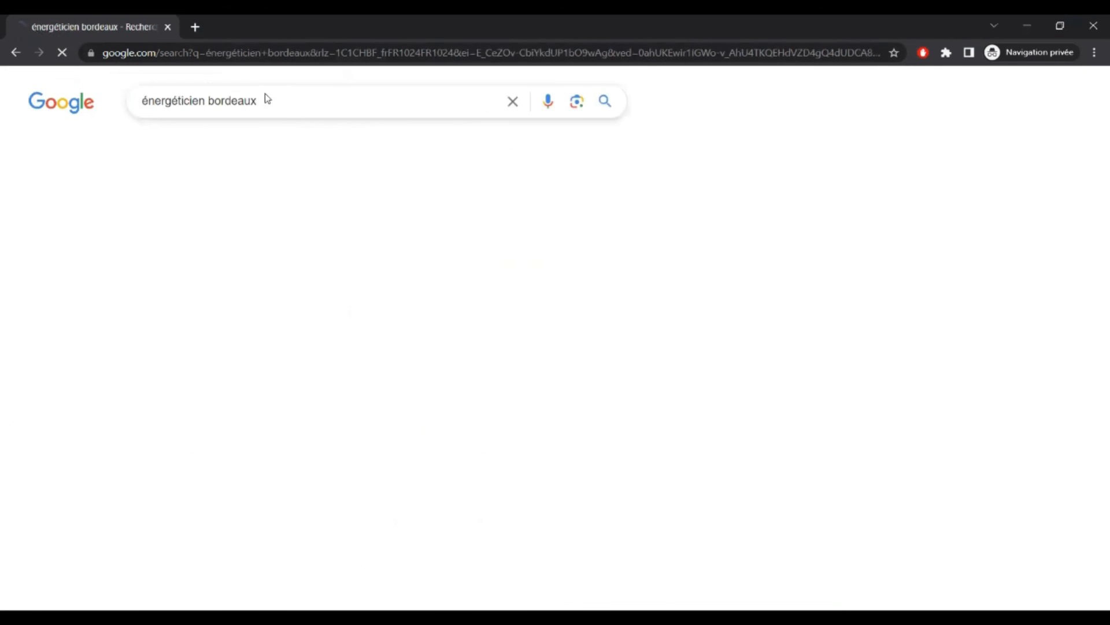
{"action": "scroll", "coordinate": [575, 194], "scroll_direction": "down", "scroll_amount": 4}
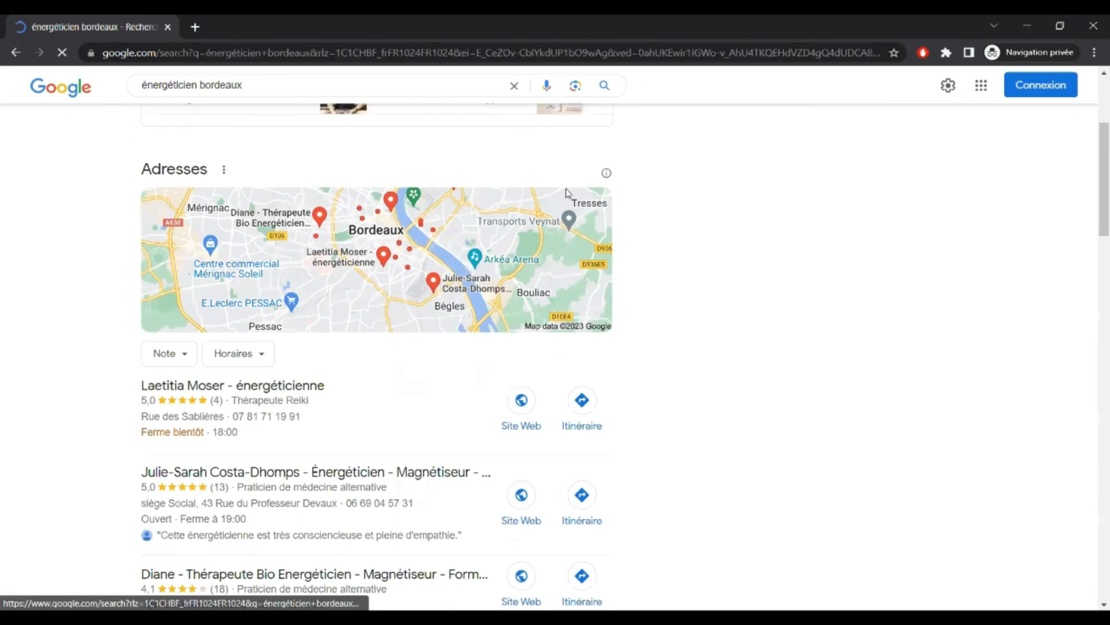
{"action": "scroll", "coordinate": [570, 194], "scroll_direction": "down", "scroll_amount": 10}
{"action": "scroll", "coordinate": [568, 191], "scroll_direction": "down", "scroll_amount": 4}
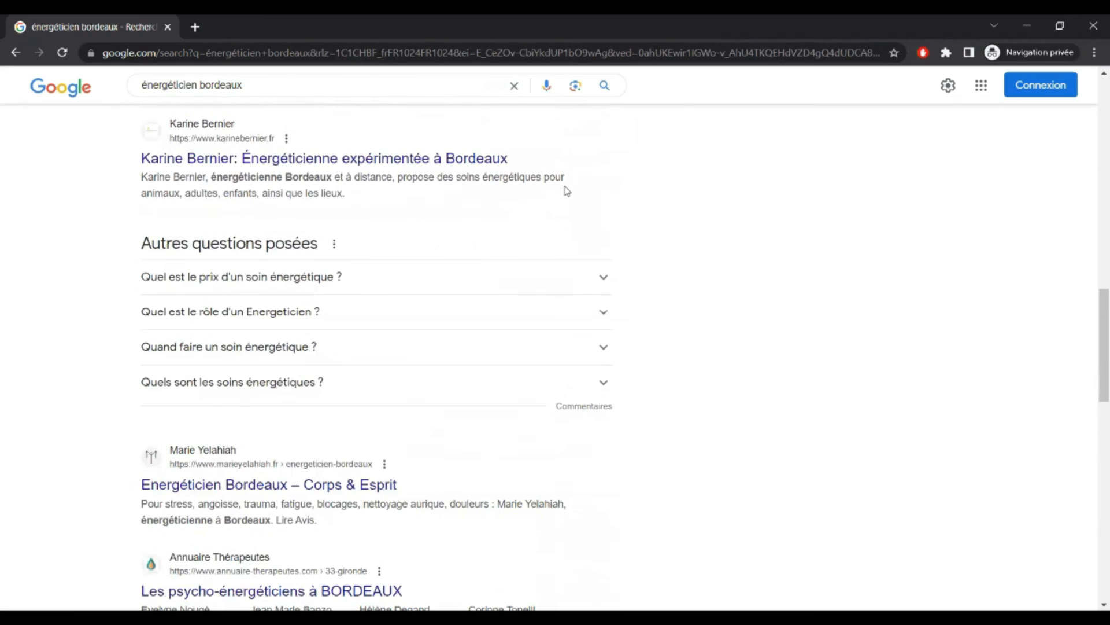
- Search for "photographe naissance lyon" and look through the sponsored and organic results
{"action": "triple_click", "coordinate": [303, 89]}
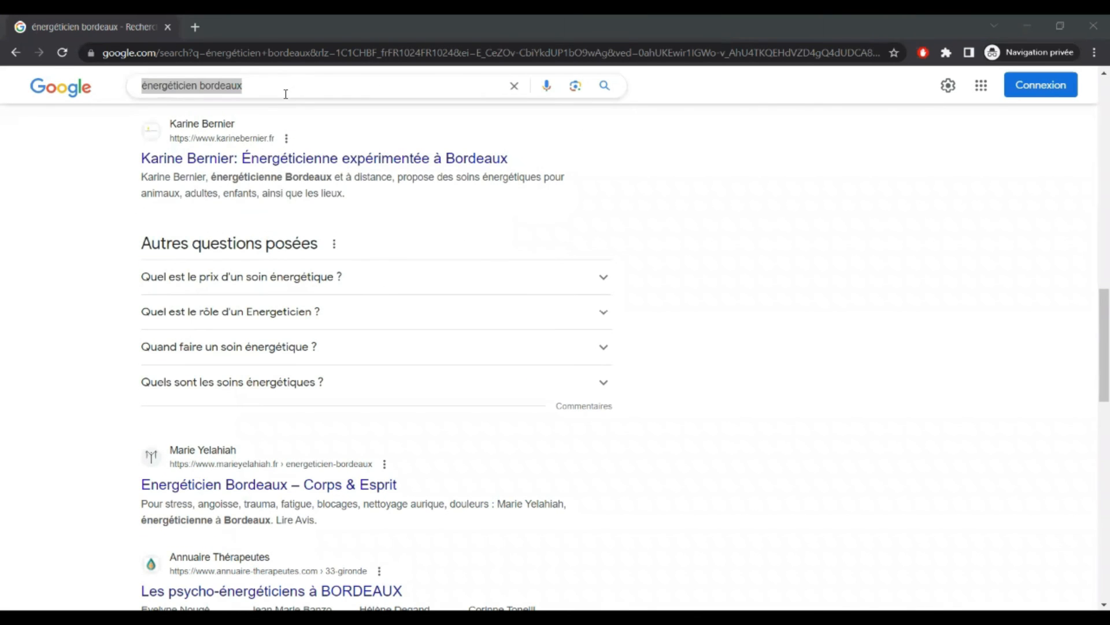
{"action": "left_click_drag", "start_coordinate": [286, 93], "coordinate": [125, 86]}
{"action": "type", "text": "photographe naissance lyon"}
{"action": "key", "text": "Return"}
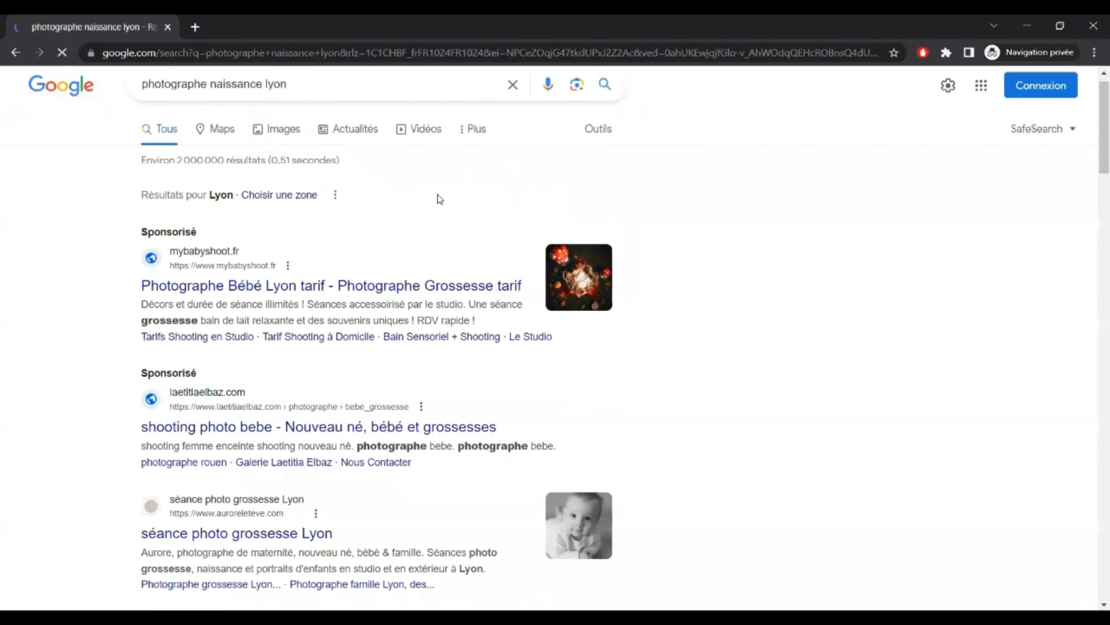
{"action": "scroll", "coordinate": [439, 196], "scroll_direction": "down", "scroll_amount": 7}
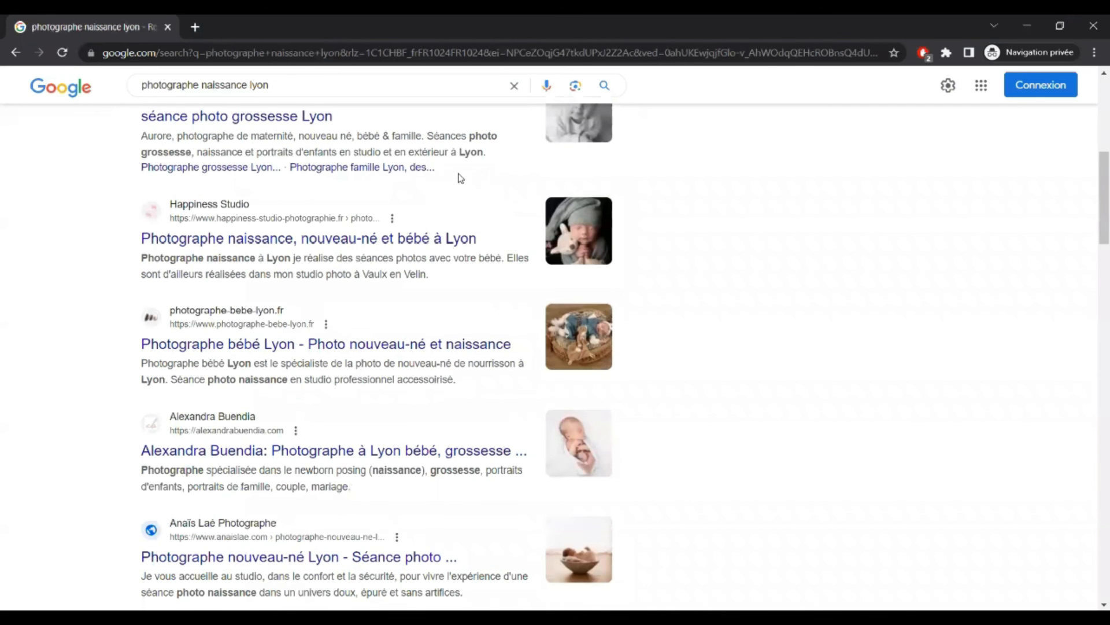
{"action": "scroll", "coordinate": [460, 178], "scroll_direction": "down", "scroll_amount": 4}
{"action": "scroll", "coordinate": [458, 178], "scroll_direction": "down", "scroll_amount": 1}
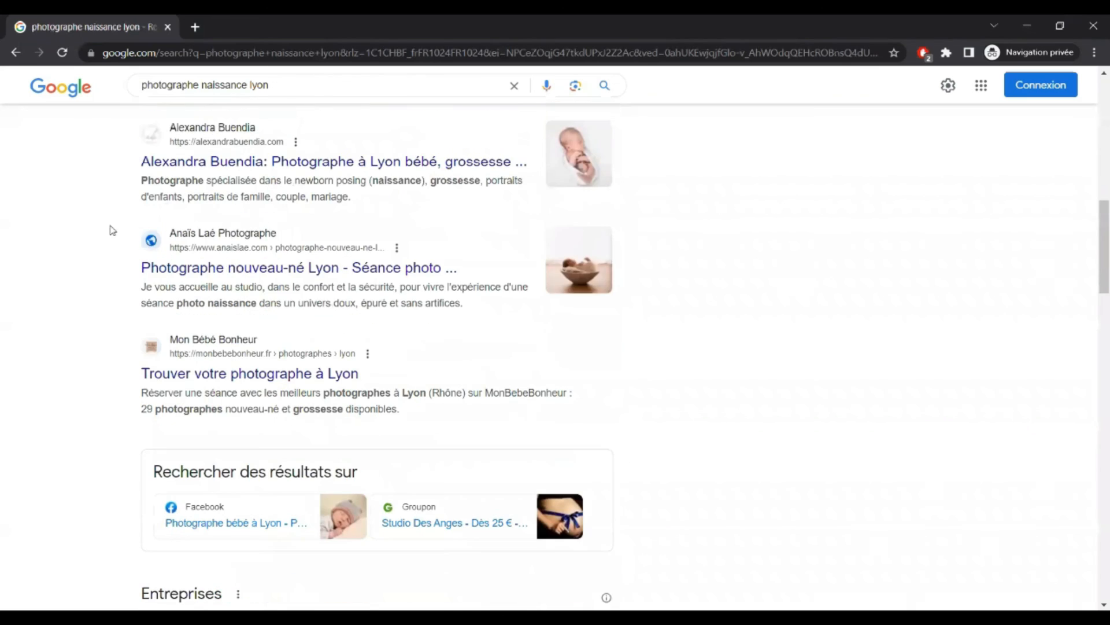
- Replace the query with "maitre d'oeuvre toulouse" and look through the sponsored and organic results
{"action": "left_click", "coordinate": [287, 86]}
{"action": "left_click_drag", "start_coordinate": [287, 86], "coordinate": [136, 88]}
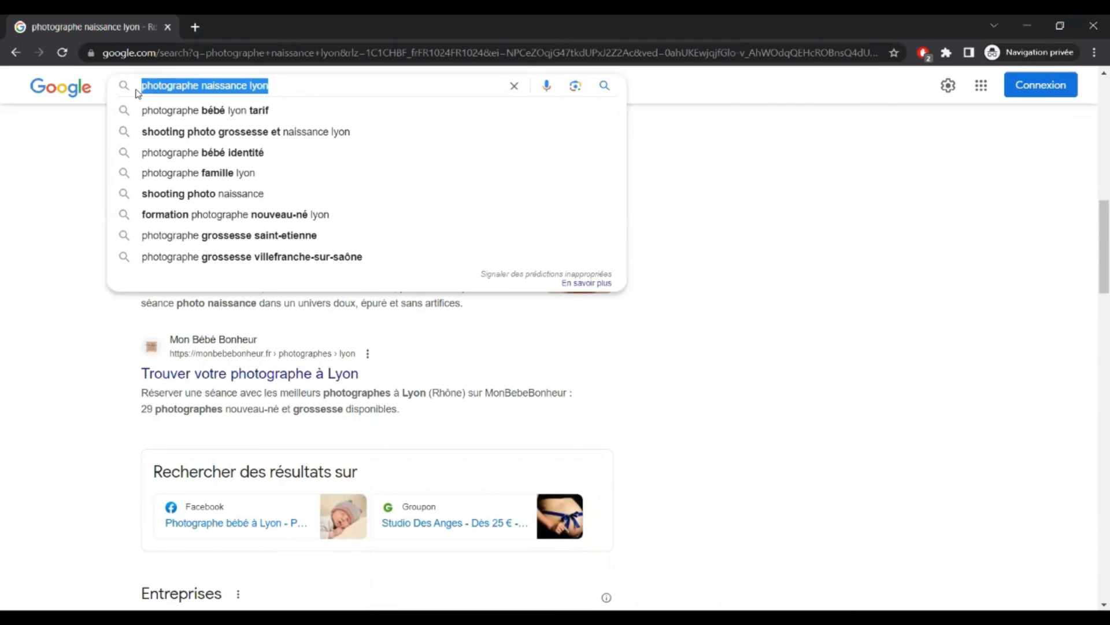
{"action": "type", "text": "maitre d'oeuvre toulouse"}
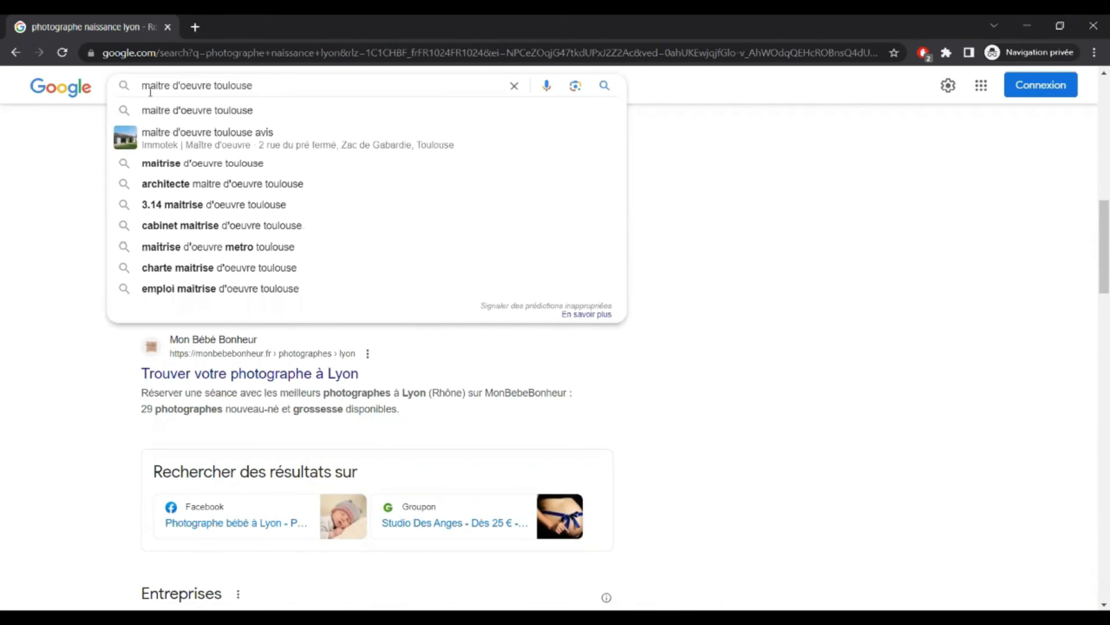
{"action": "key", "text": "Return"}
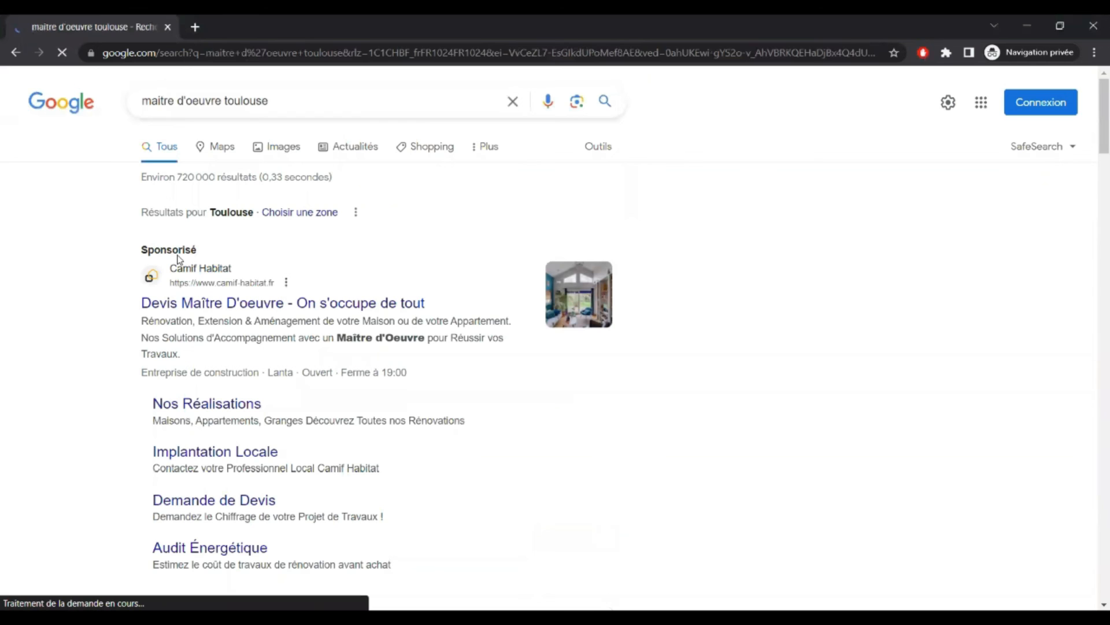
{"action": "scroll", "coordinate": [177, 259], "scroll_direction": "down", "scroll_amount": 16}
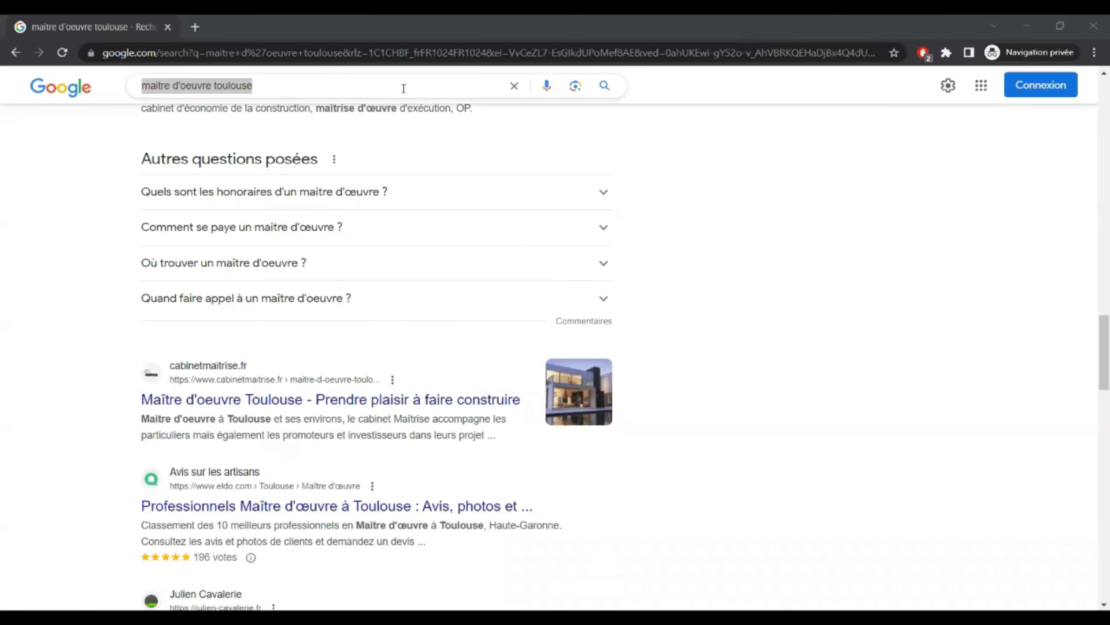
- Search for "maquilleuse Paris" and look through the website results and the local business listings under the map
{"action": "left_click", "coordinate": [277, 85]}
{"action": "left_click_drag", "start_coordinate": [277, 85], "coordinate": [108, 90]}
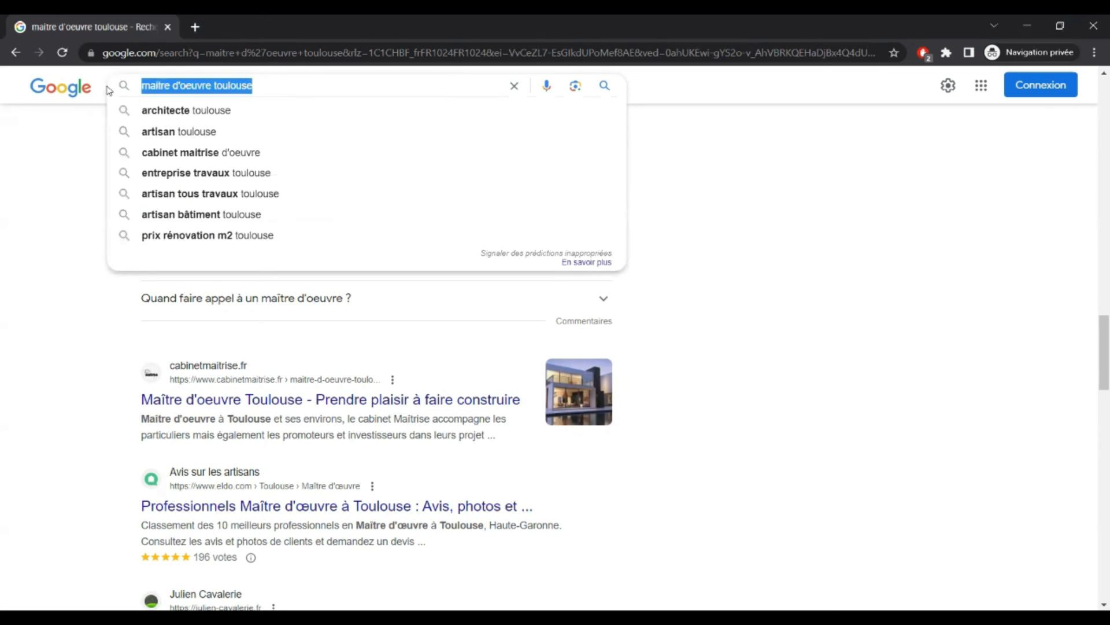
{"action": "type", "text": "maquilleuse Paris"}
{"action": "key", "text": "Return"}
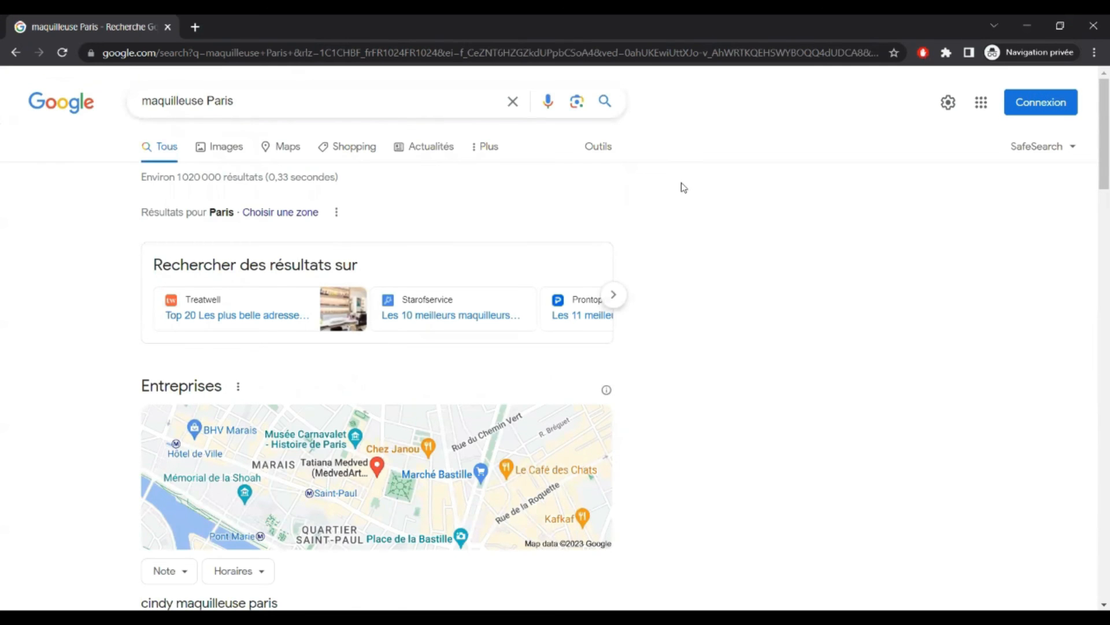
{"action": "scroll", "coordinate": [684, 187], "scroll_direction": "down", "scroll_amount": 3}
{"action": "scroll", "coordinate": [672, 195], "scroll_direction": "down", "scroll_amount": 10}
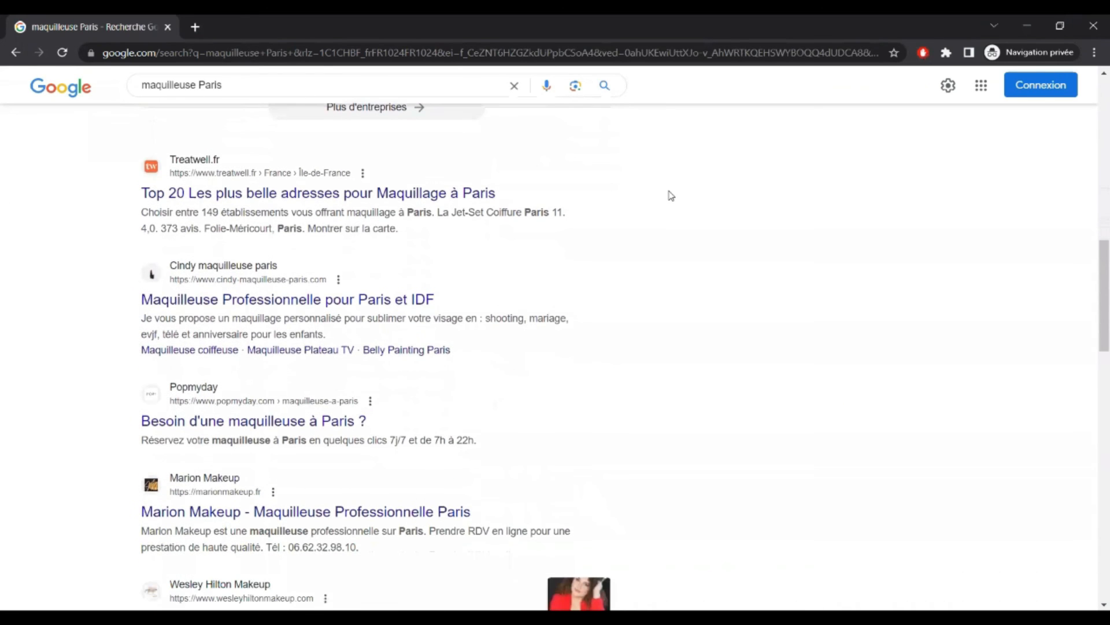
{"action": "scroll", "coordinate": [671, 195], "scroll_direction": "up", "scroll_amount": 1}
{"action": "scroll", "coordinate": [671, 195], "scroll_direction": "up", "scroll_amount": 1}
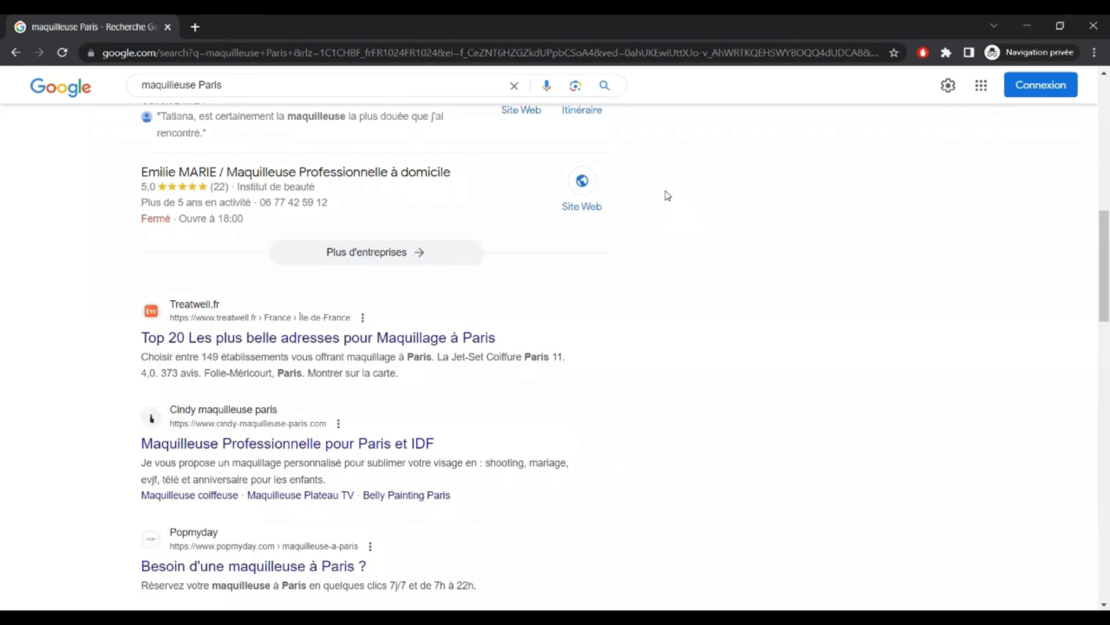
{"action": "scroll", "coordinate": [667, 196], "scroll_direction": "up", "scroll_amount": 4}
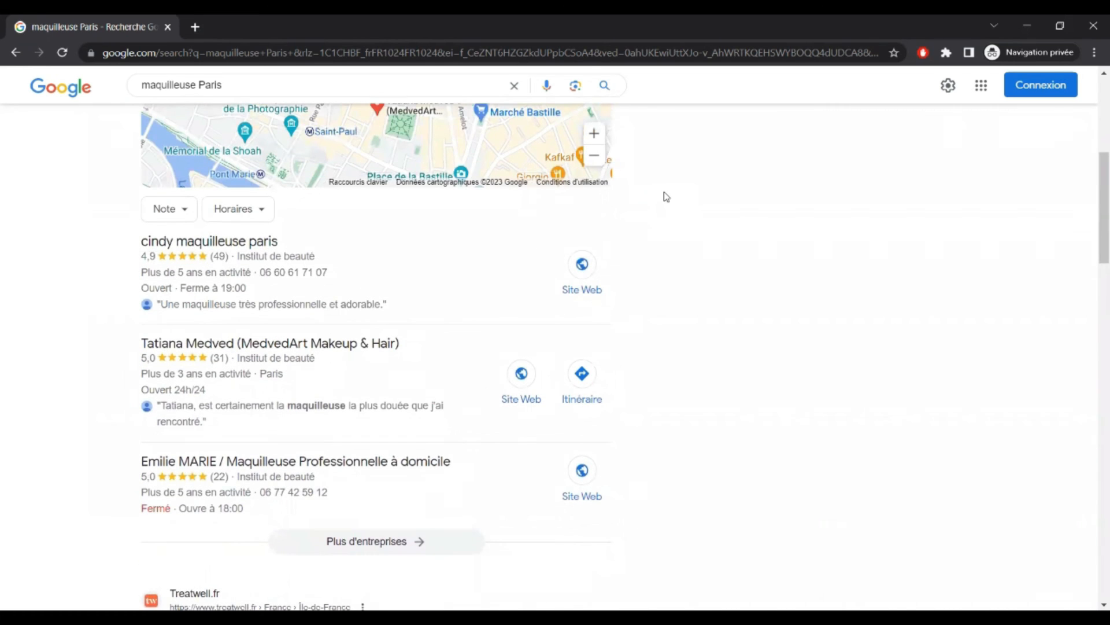
{"action": "scroll", "coordinate": [663, 198], "scroll_direction": "up", "scroll_amount": 4}
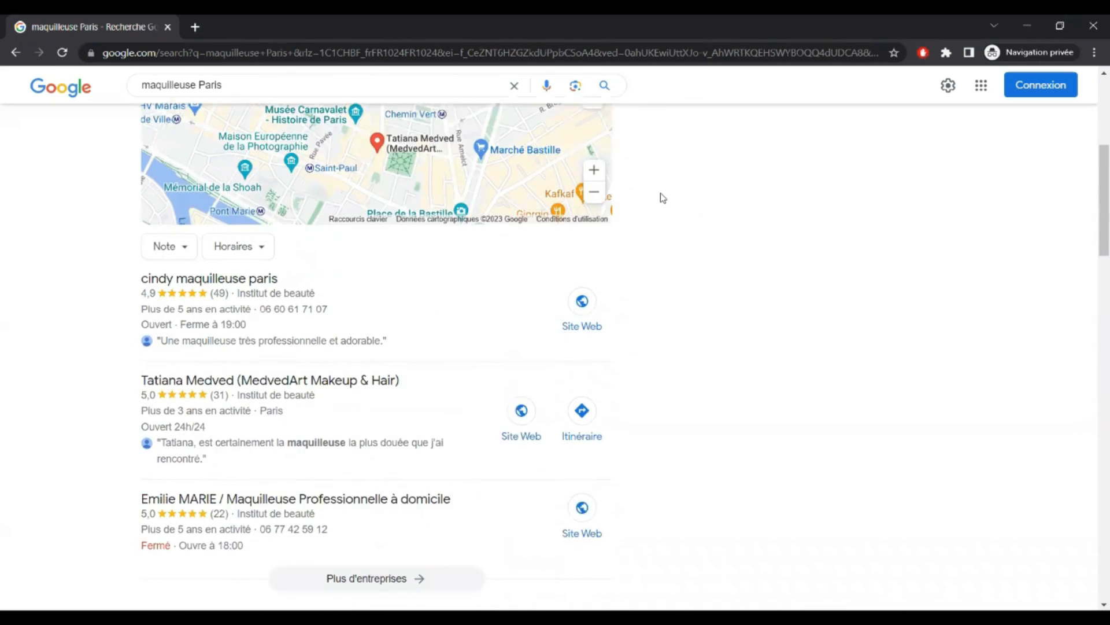